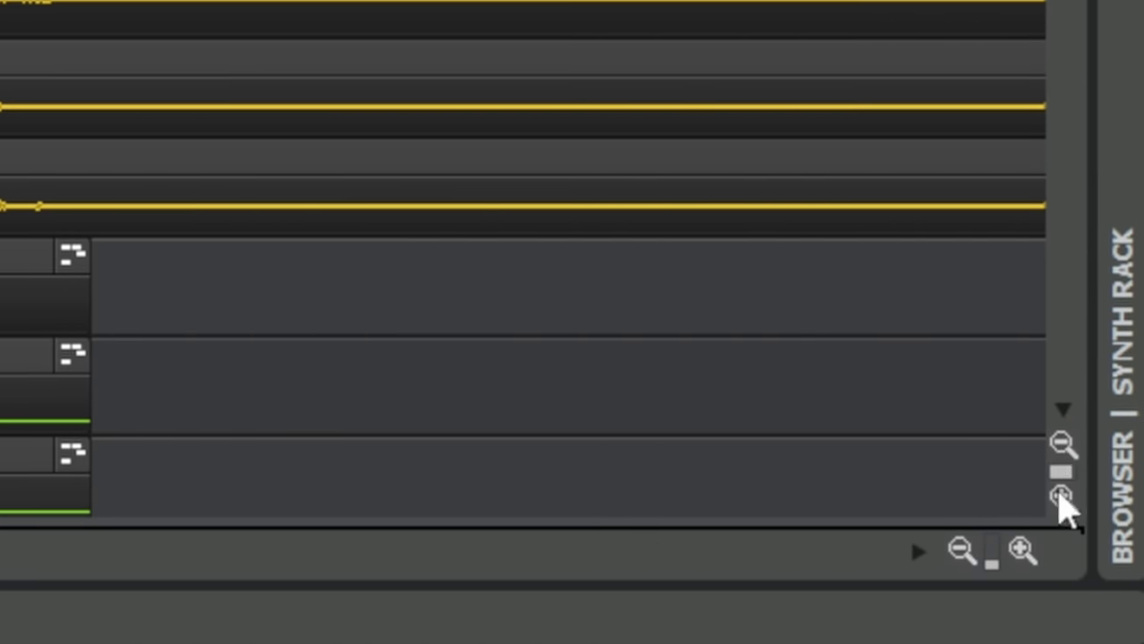
Shrink the track heights until Orchestra tracks 22–25 show, then enlarge the waveforms inside the clips.
left_click(1062, 444)
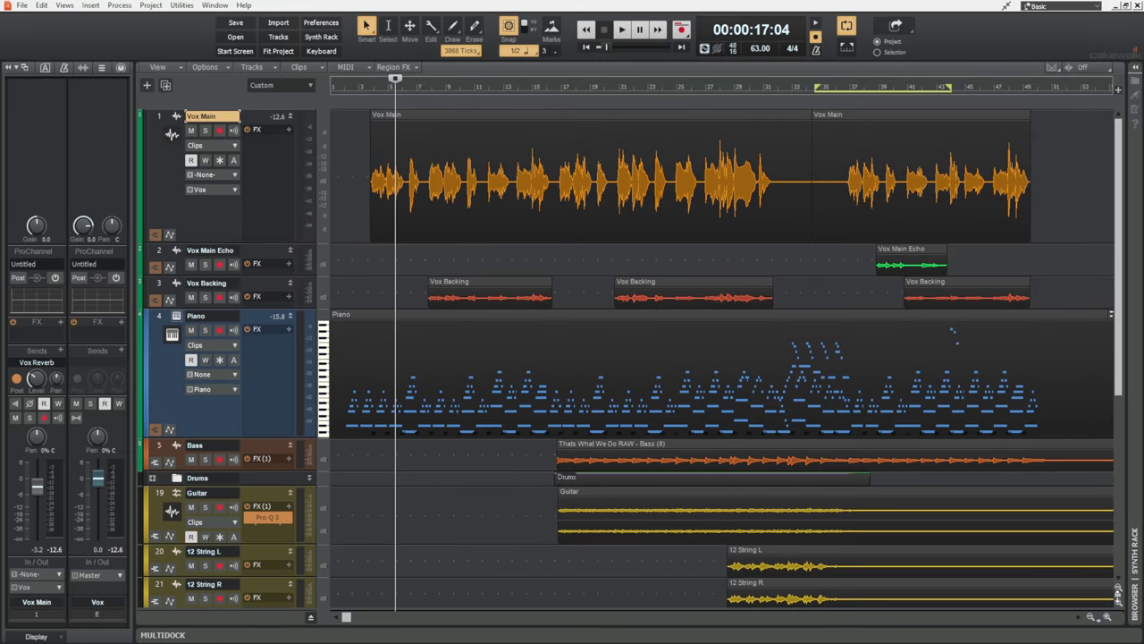
left_click(1117, 588)
left_click(1117, 587)
left_click(1118, 588)
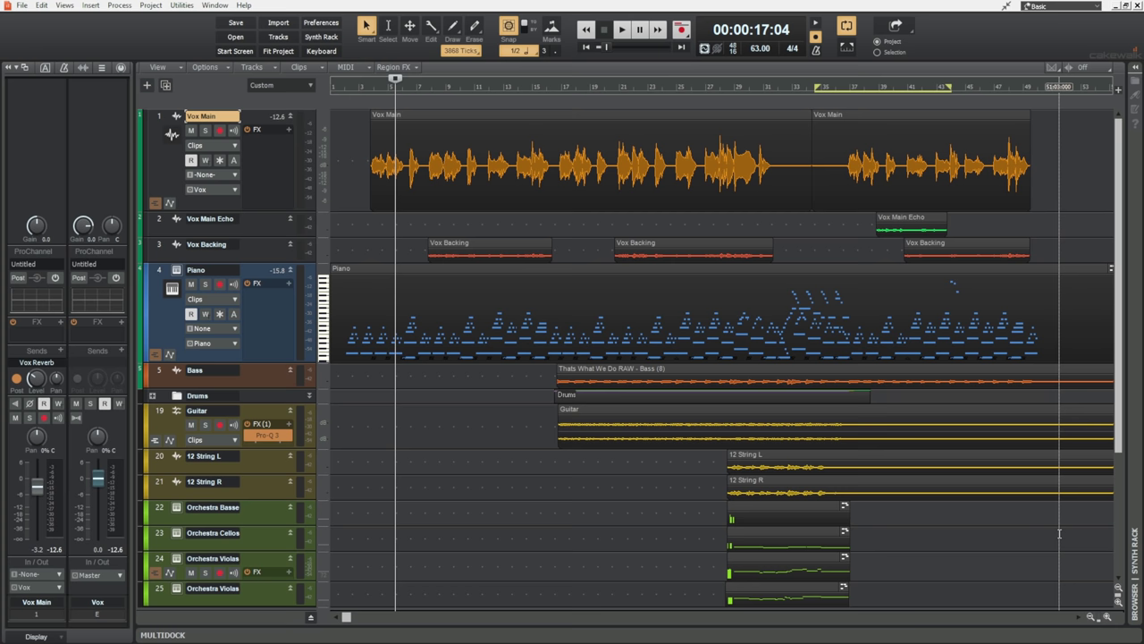
left_click(1117, 605)
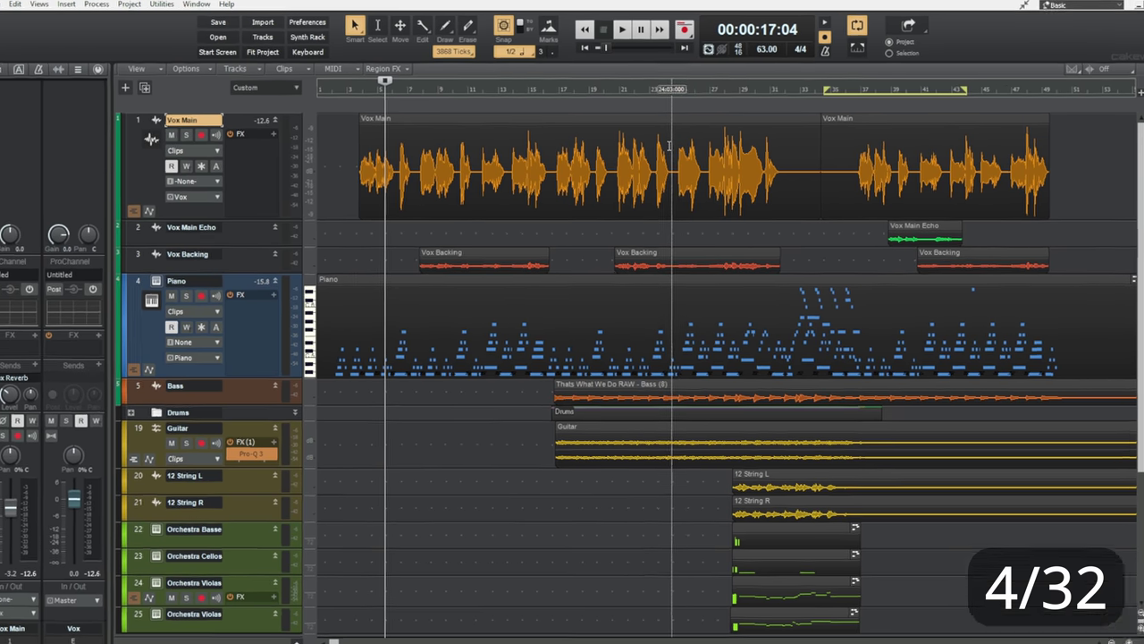
Raise the Vox Main clip gain to -1.4 dB, then select all with Ctrl+A and enlarge every track together.
mouse_move(668, 151)
mouse_move(708, 241)
left_mouse_down()
mouse_move(697, 259)
mouse_move(707, 209)
mouse_move(722, 245)
mouse_move(709, 237)
left_mouse_up()
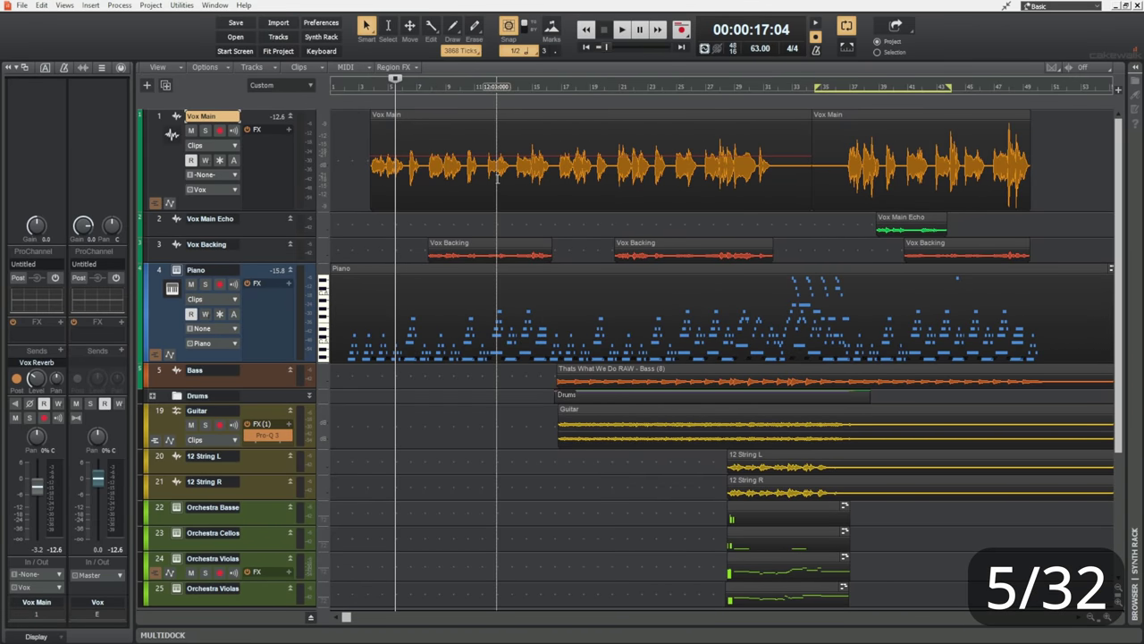
key("ctrl+a")
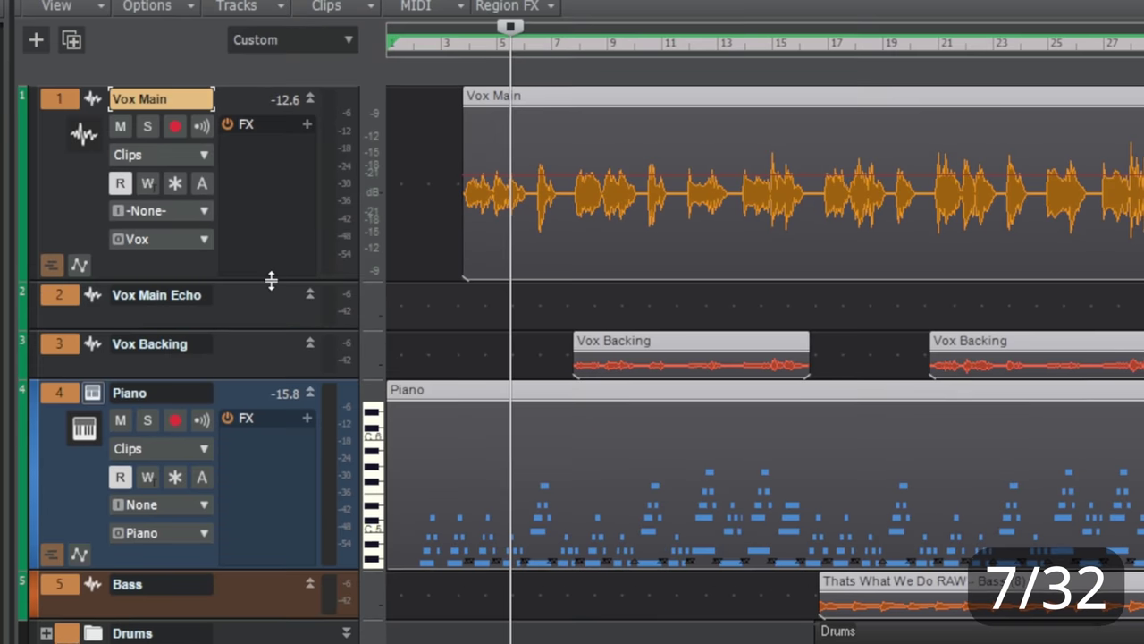
left_click_drag(271, 280, 272, 221)
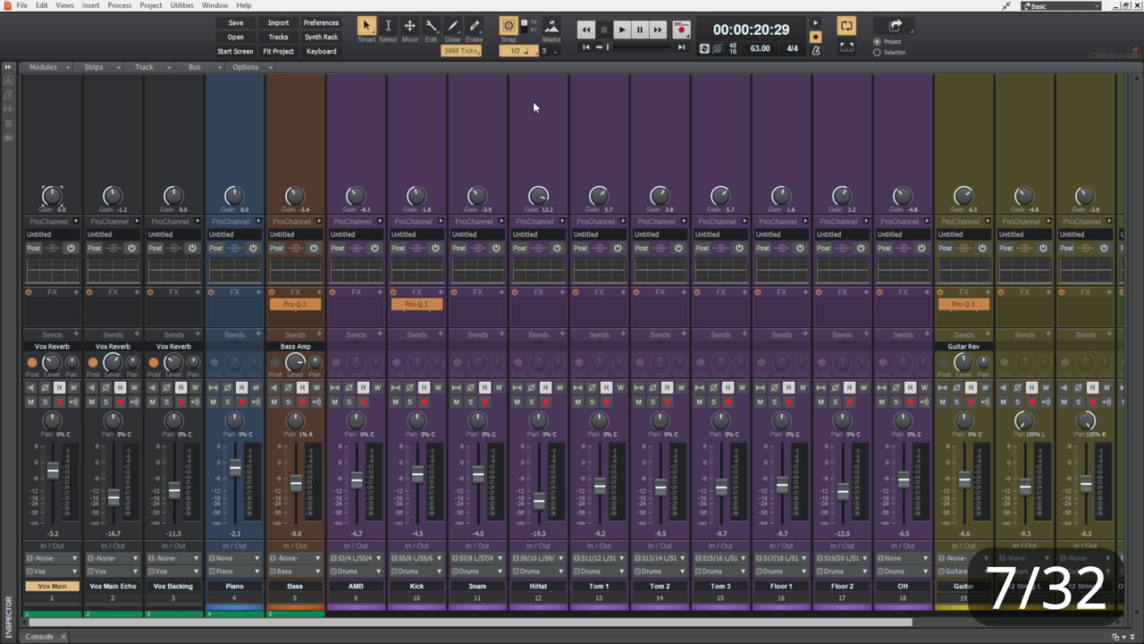
Select all mixer channels except Kick and Snare and lower their faders together, bringing HiHat to -10.6.
key("ctrl+a")
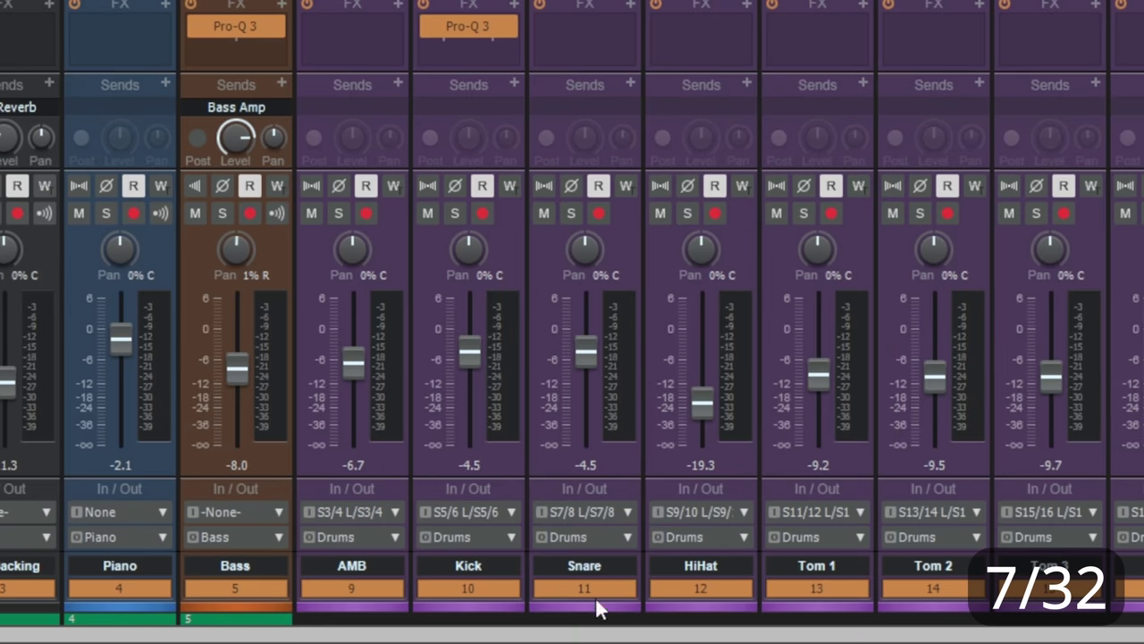
left_click(590, 586)
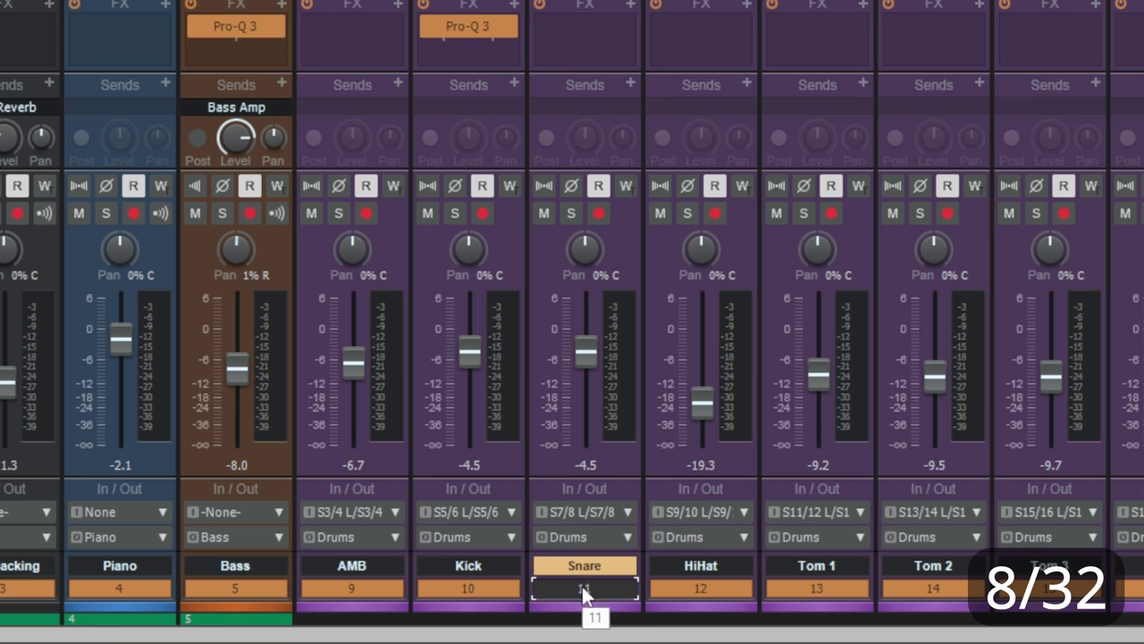
left_click(457, 587)
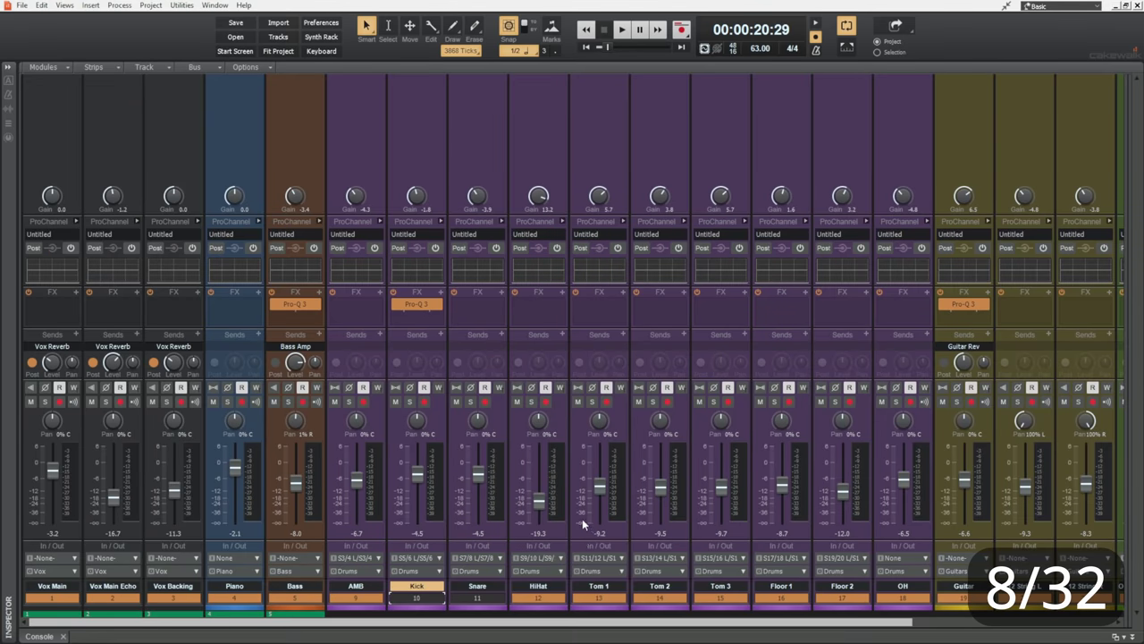
mouse_move(540, 506)
left_mouse_down()
mouse_move(539, 472)
mouse_move(540, 491)
left_mouse_up()
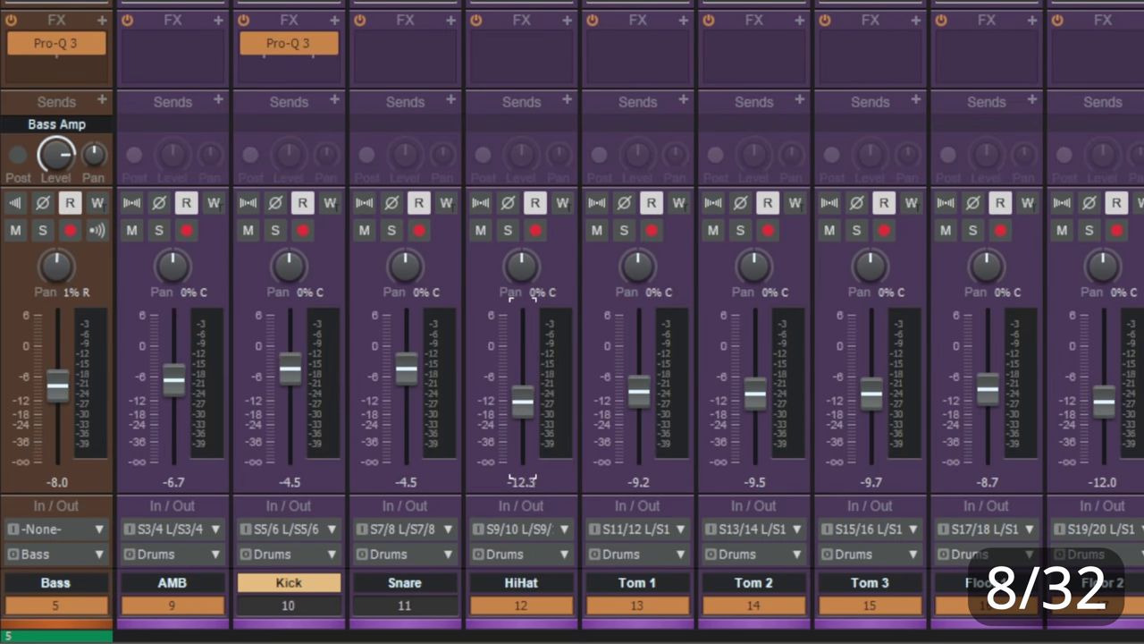
mouse_move(523, 402)
left_mouse_down()
mouse_move(523, 370)
mouse_move(523, 404)
mouse_move(523, 390)
left_mouse_up()
mouse_move(525, 389)
left_mouse_down()
mouse_move(522, 420)
mouse_move(523, 338)
mouse_move(523, 397)
left_mouse_up()
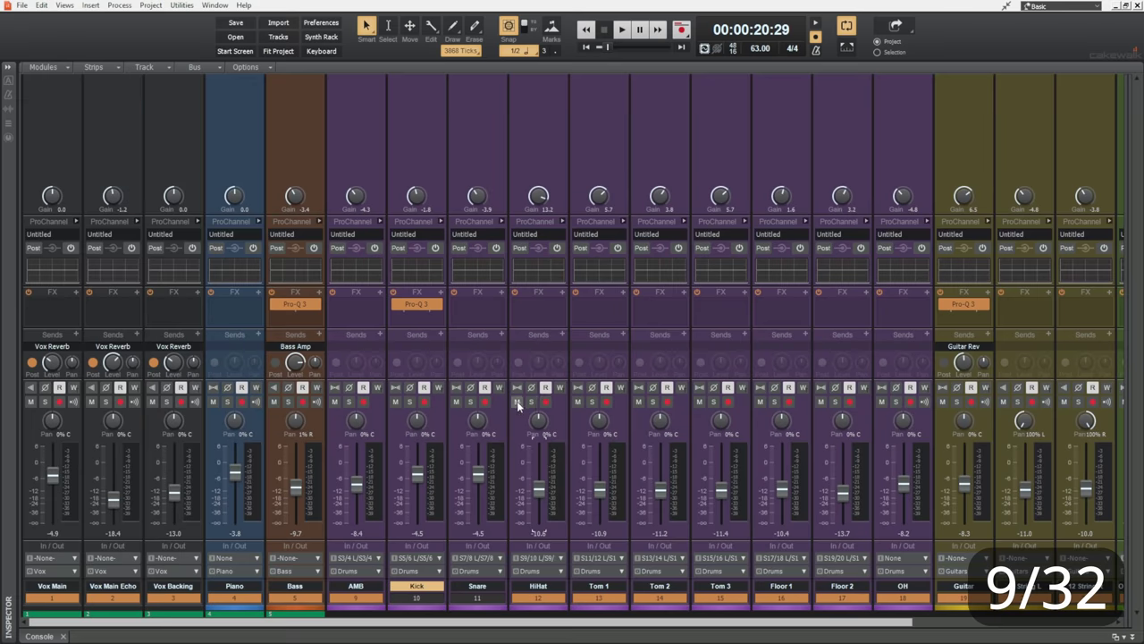
Toggle mute and solo on the grouped channels and lower the HiHat input gain to 5.4.
left_click(481, 230)
left_click(517, 401)
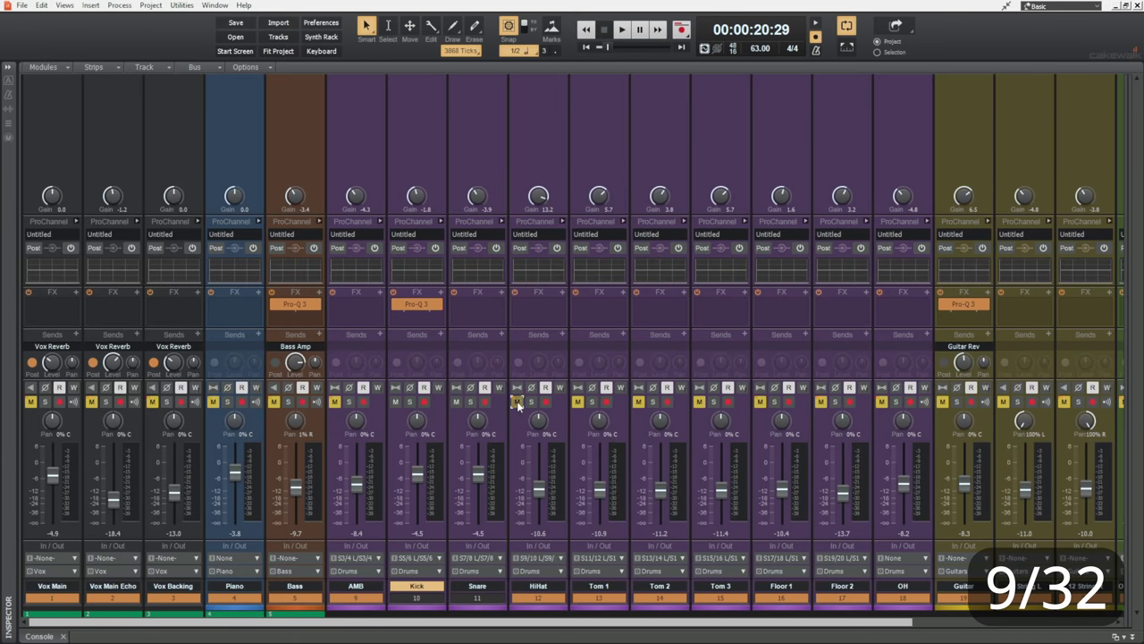
left_click(531, 402)
left_click(533, 402)
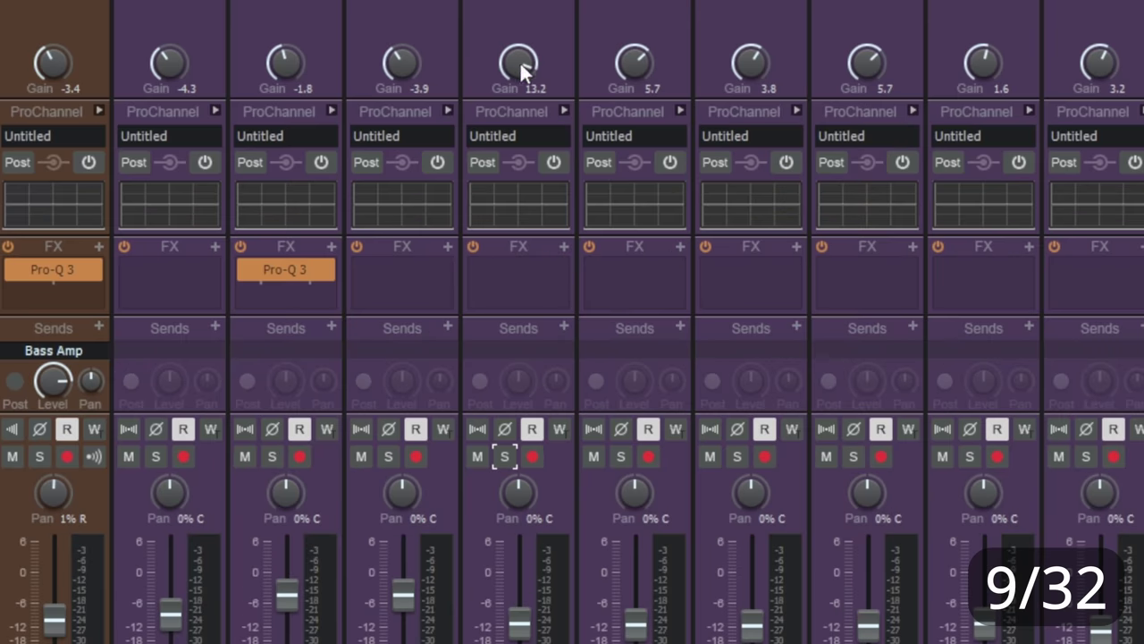
left_click_drag(520, 61, 523, 82)
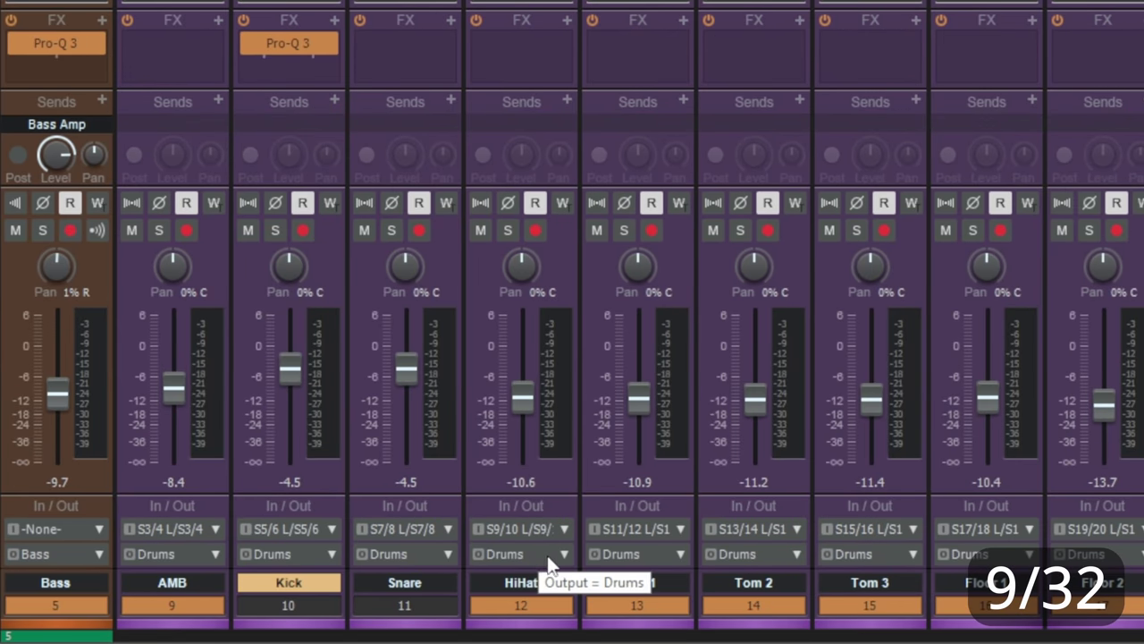
Route the selected channels' output to the Guitar Rev bus, then to Master.
left_click(546, 552)
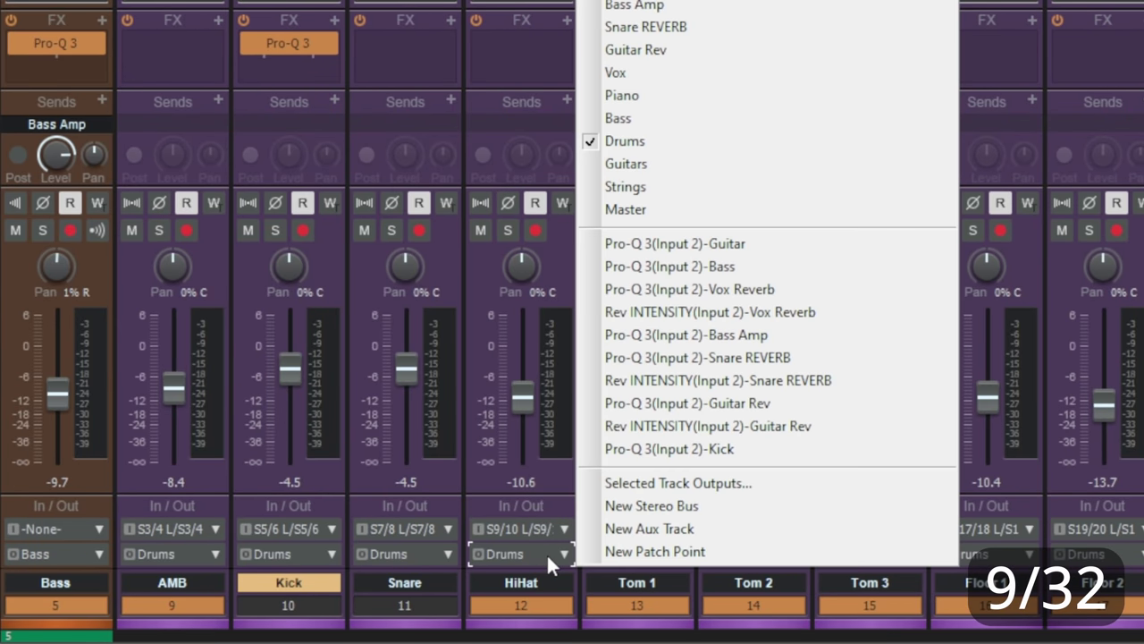
left_click(637, 49)
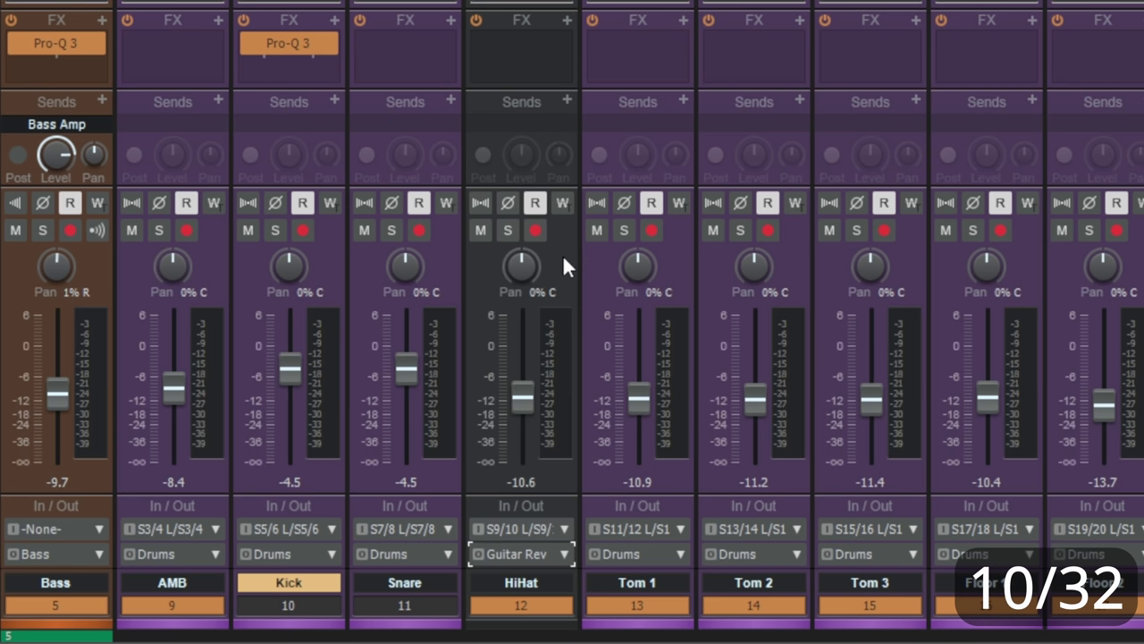
left_click(547, 558)
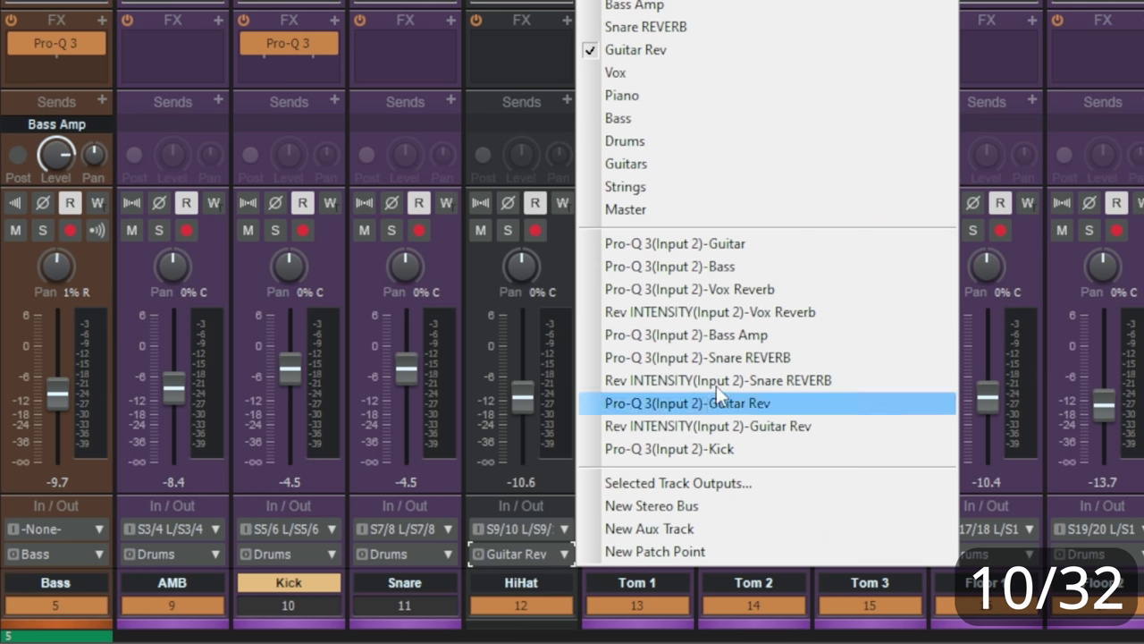
left_click(629, 211)
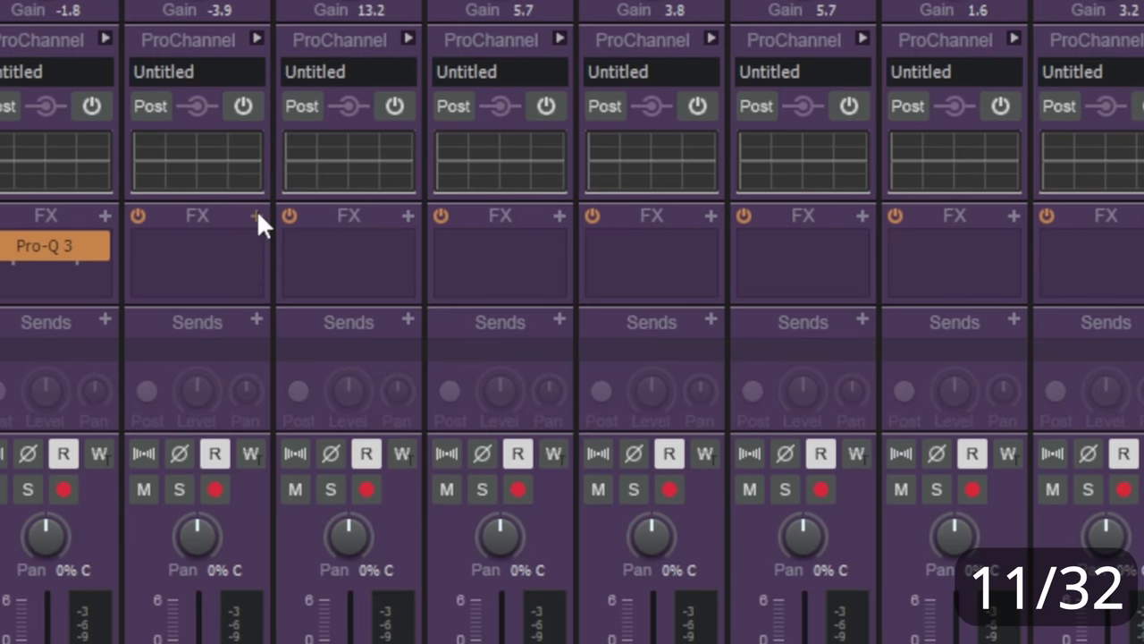
Insert Sonitus Delay into the FX rack of every selected channel.
left_click(257, 215)
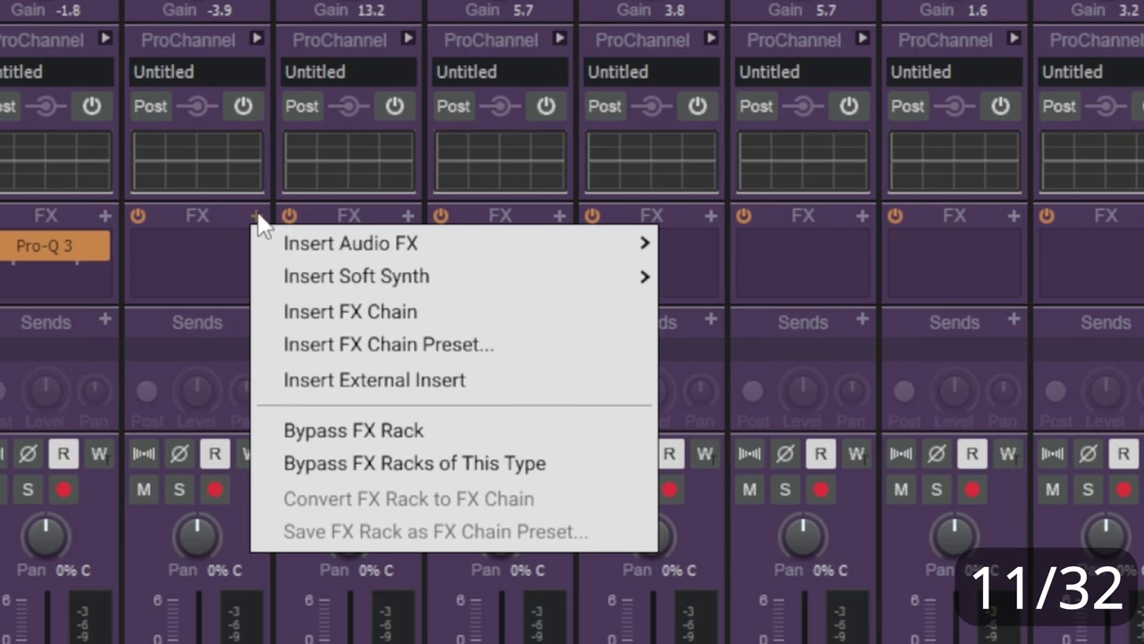
mouse_move(300, 245)
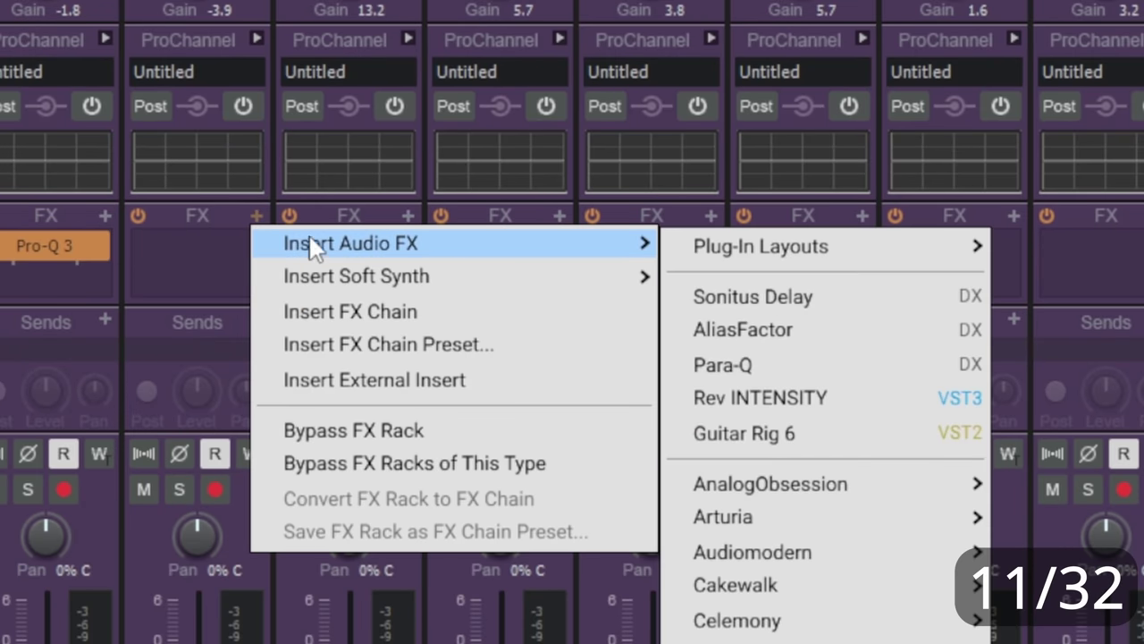
left_click(776, 300, "ctrl")
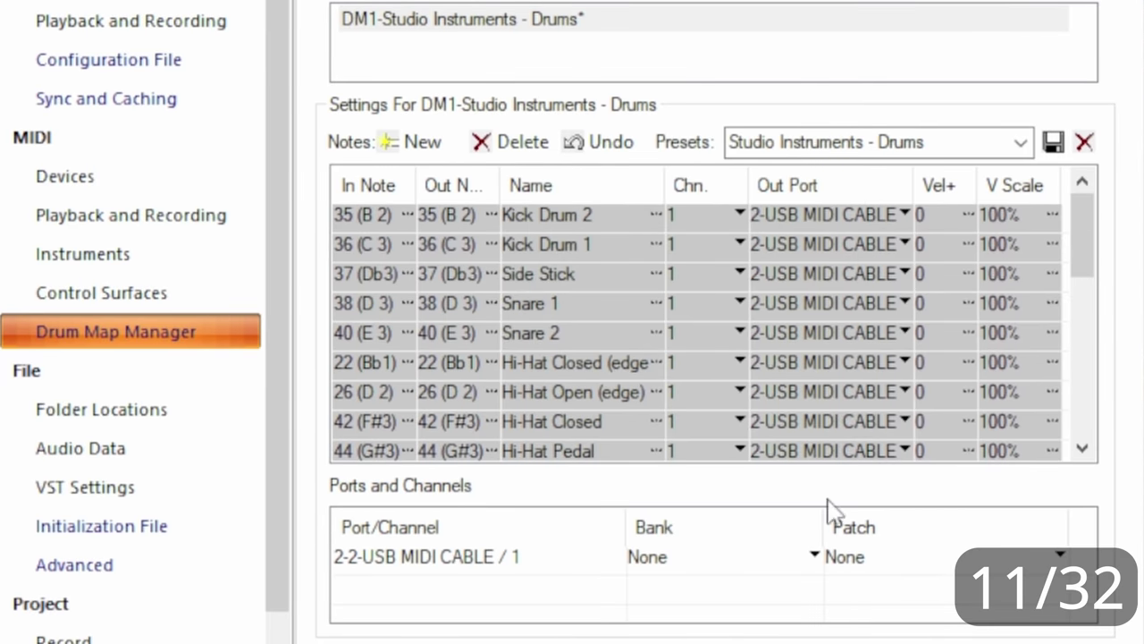
Set the Out Port of all drum map notes to 9-Drums 2 1.
left_click(900, 211)
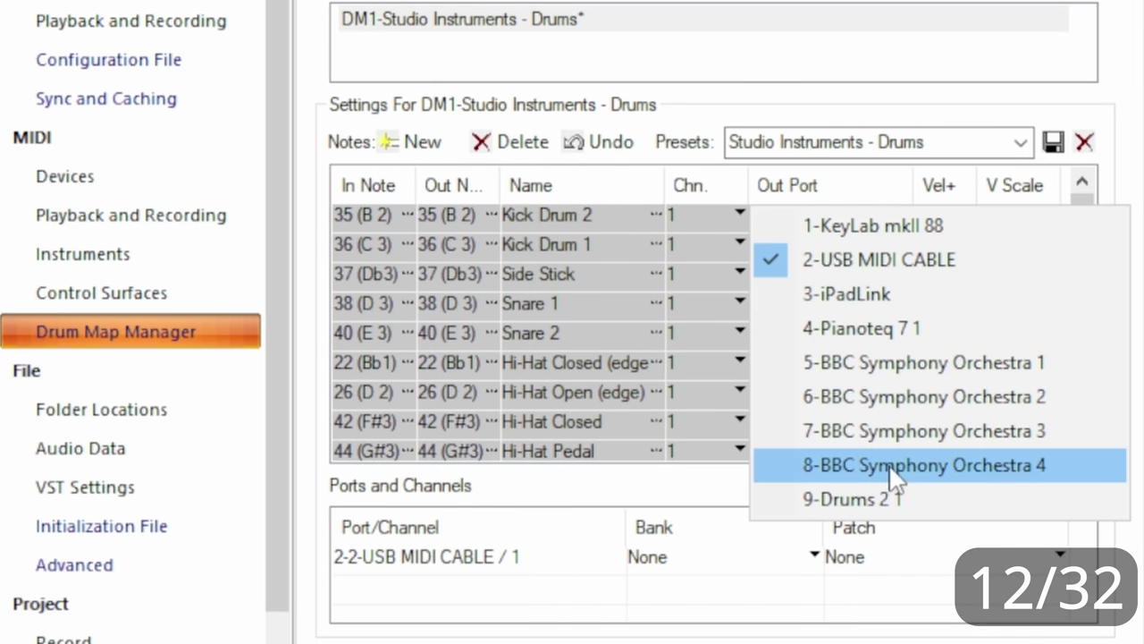
left_click(881, 497)
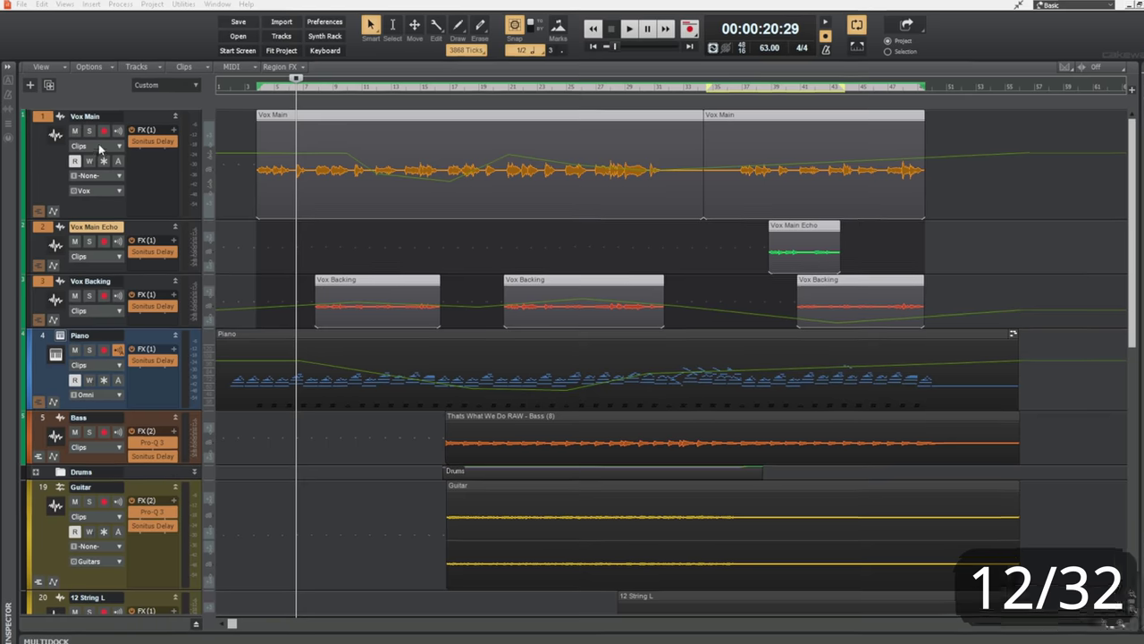
Switch the Vox Main track's lane display to Automation > Volume.
left_click(99, 144)
mouse_move(164, 186)
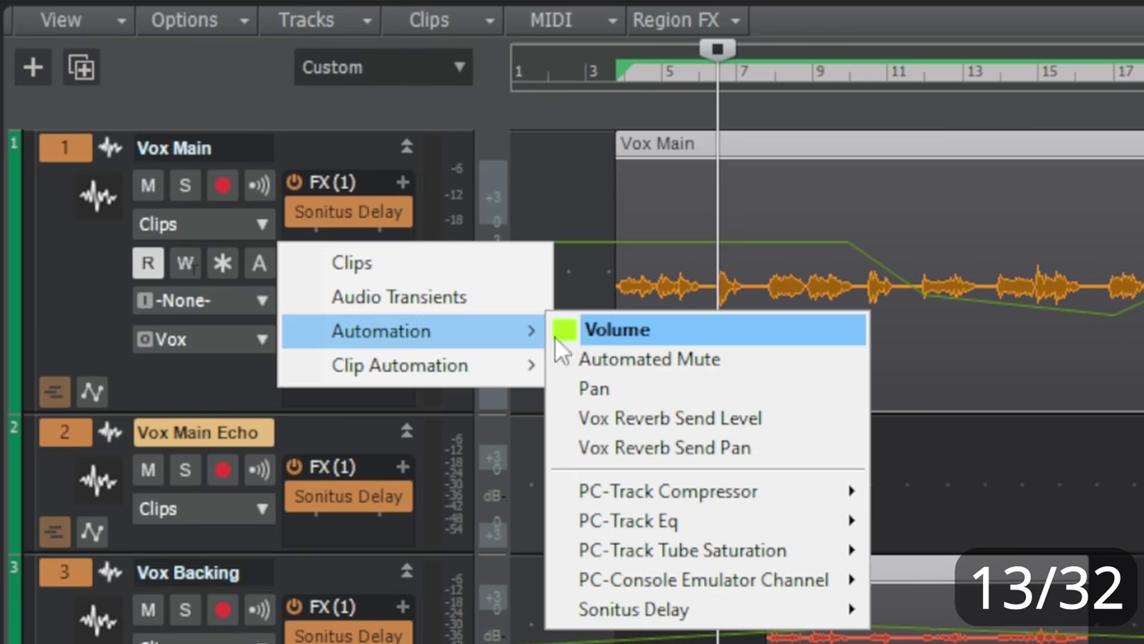
left_click(662, 327)
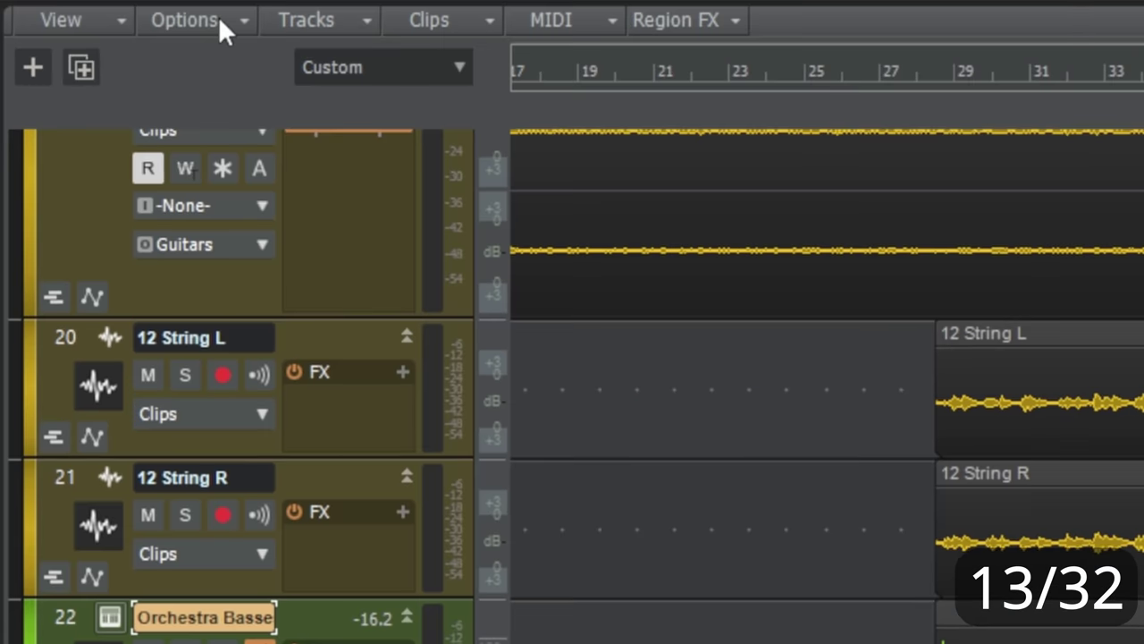
Turn on Copy Entire Clips as Linked Clips in Drag and Drop Options and confirm.
left_click(102, 70)
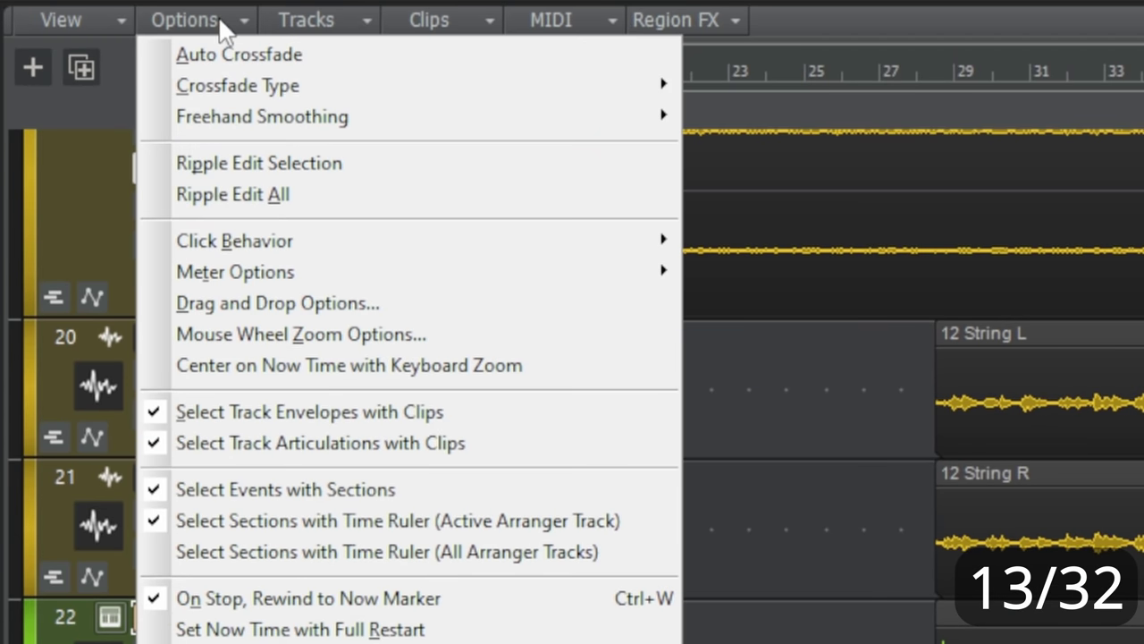
left_click(258, 300)
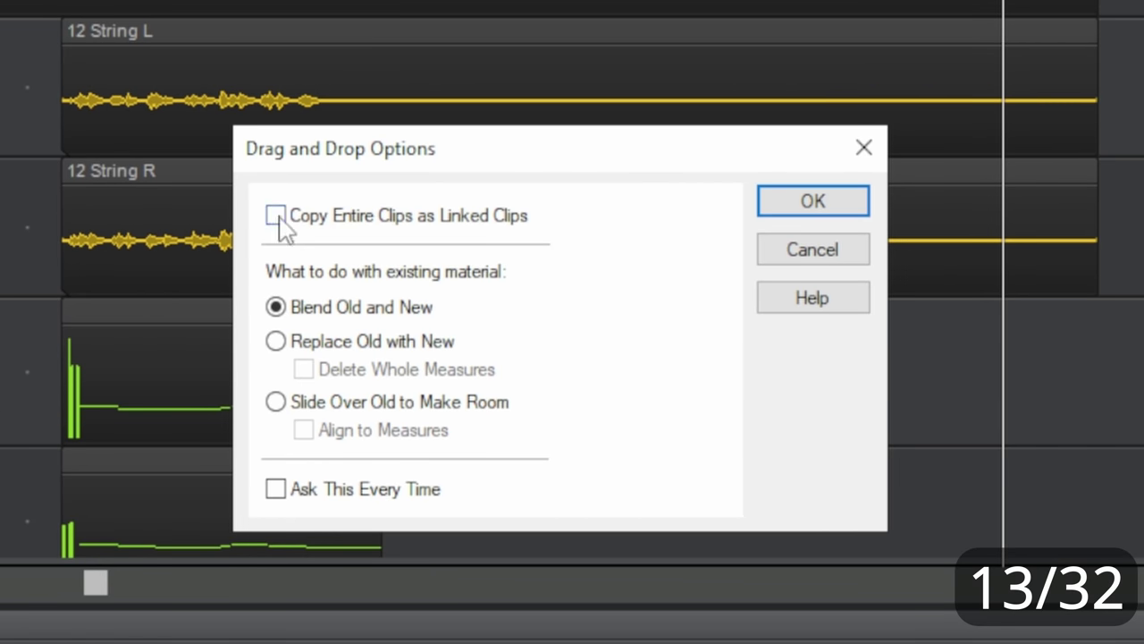
left_click(802, 205)
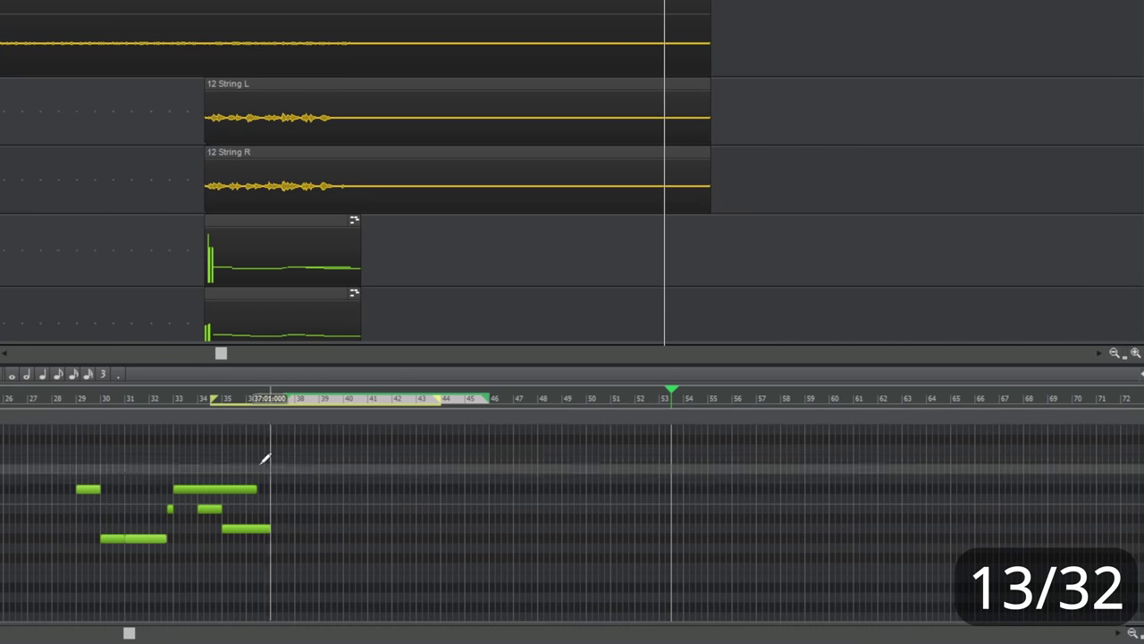
Make two linked copies of the Orchestra Basse clip, then move a note to Eb2 and lengthen it.
left_click(261, 266)
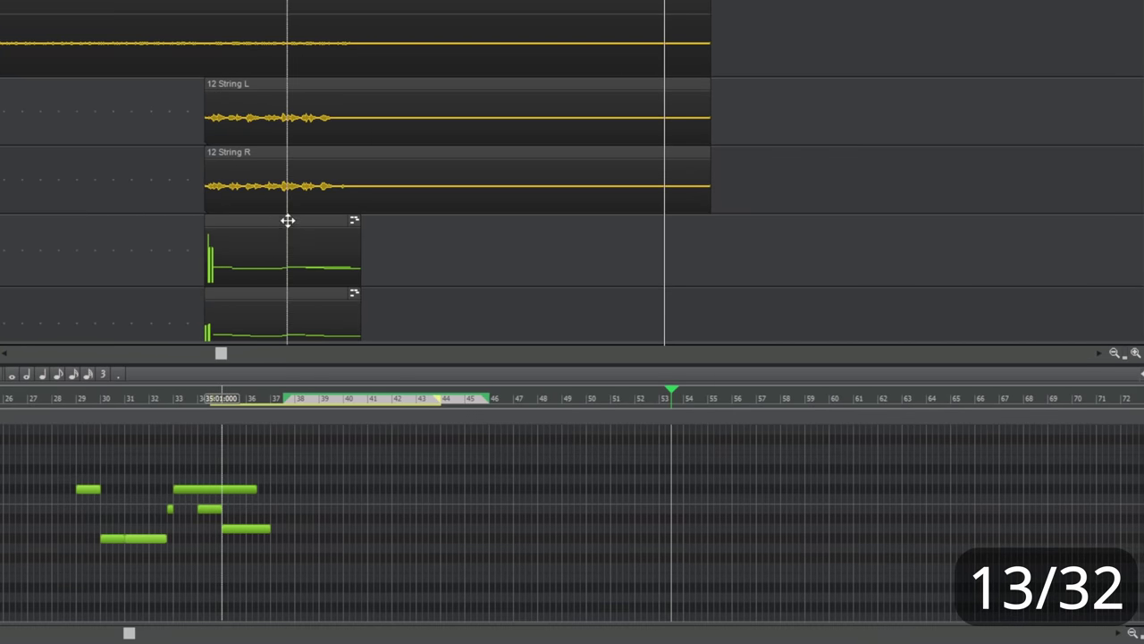
left_click_drag(288, 220, 456, 220)
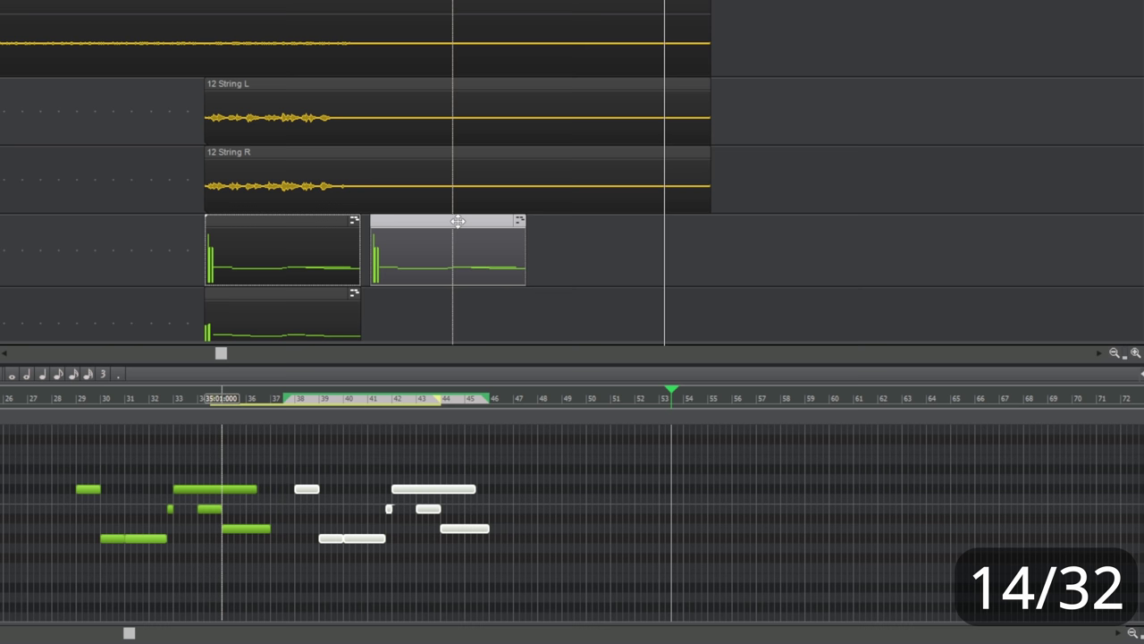
left_click_drag(457, 220, 826, 218)
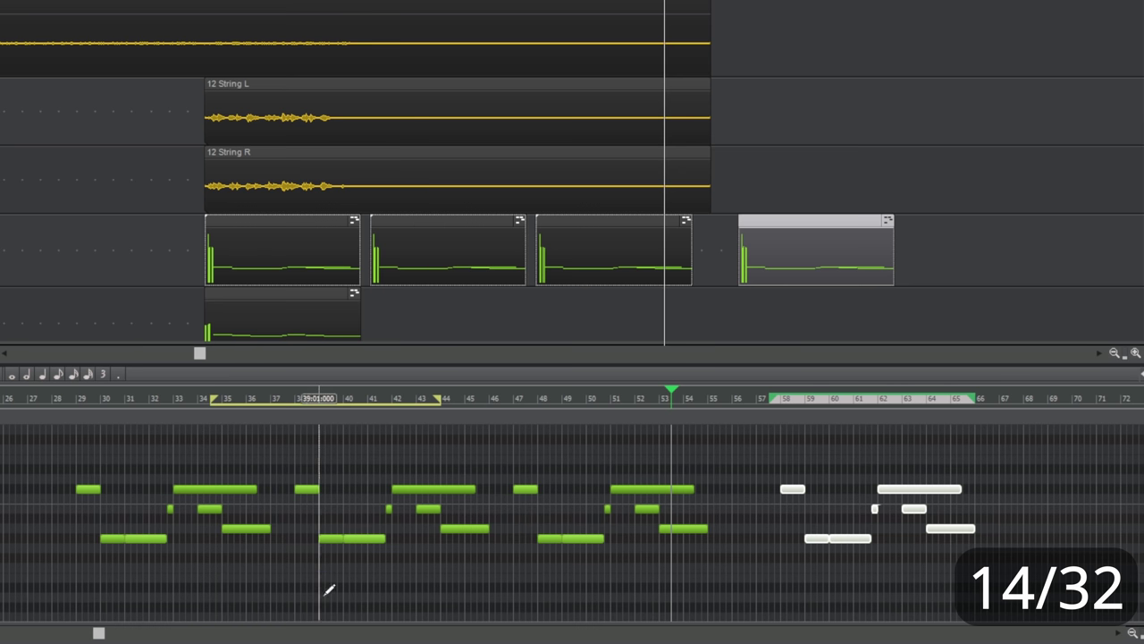
left_click_drag(366, 538, 366, 587)
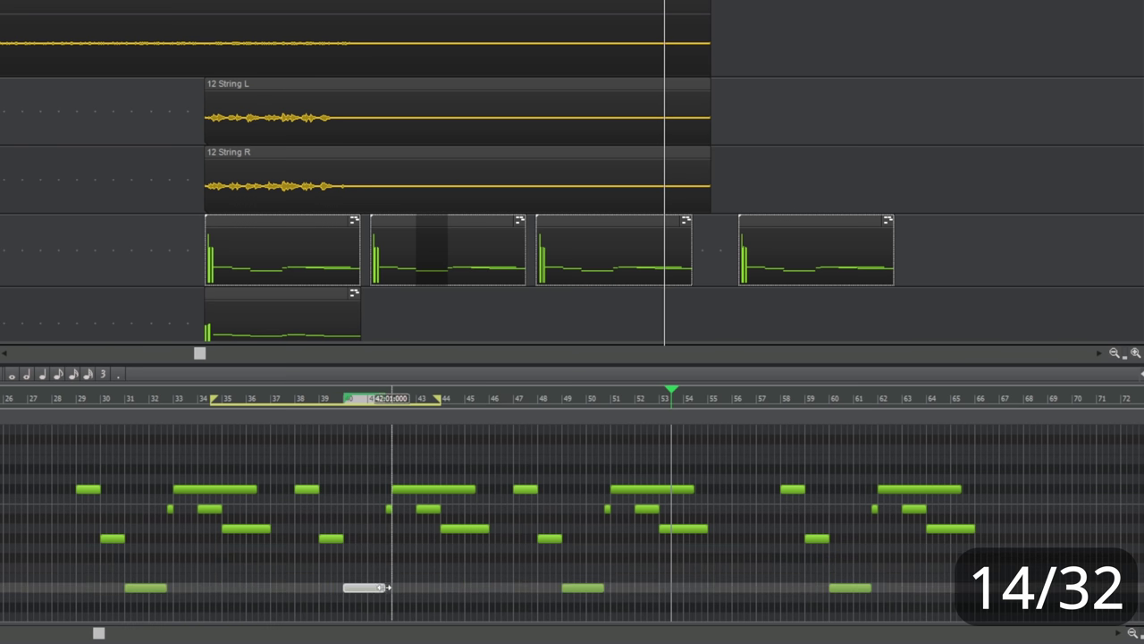
left_click_drag(388, 588, 465, 587)
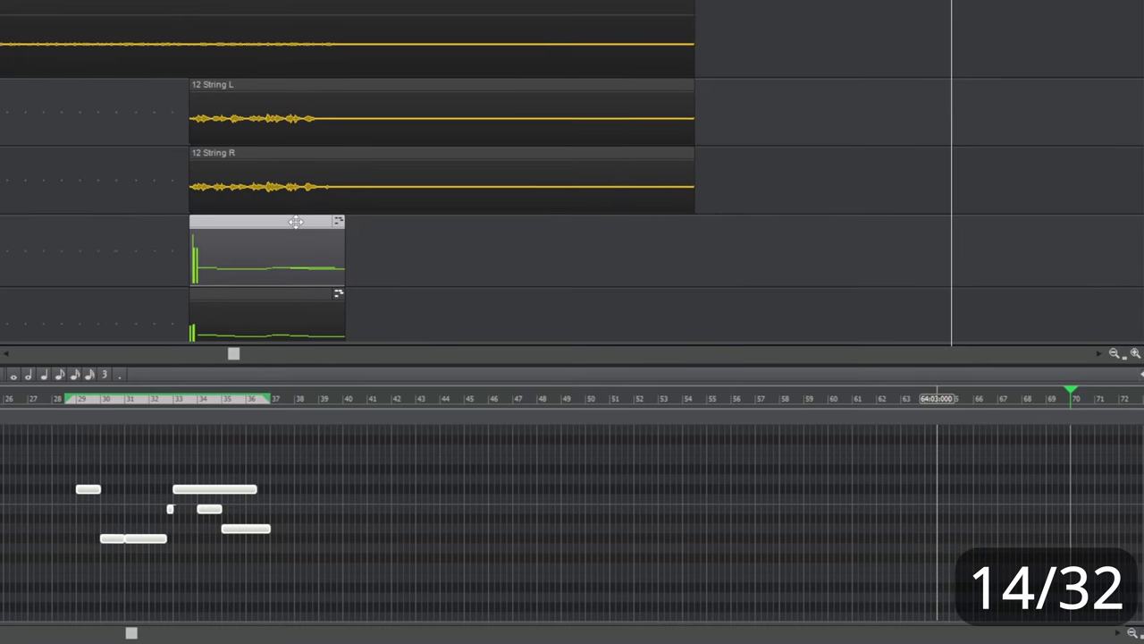
Enable Groove Clip looping with Ctrl+L and stretch the bass clip from bar 27 to bar 66.
key("ctrl+l")
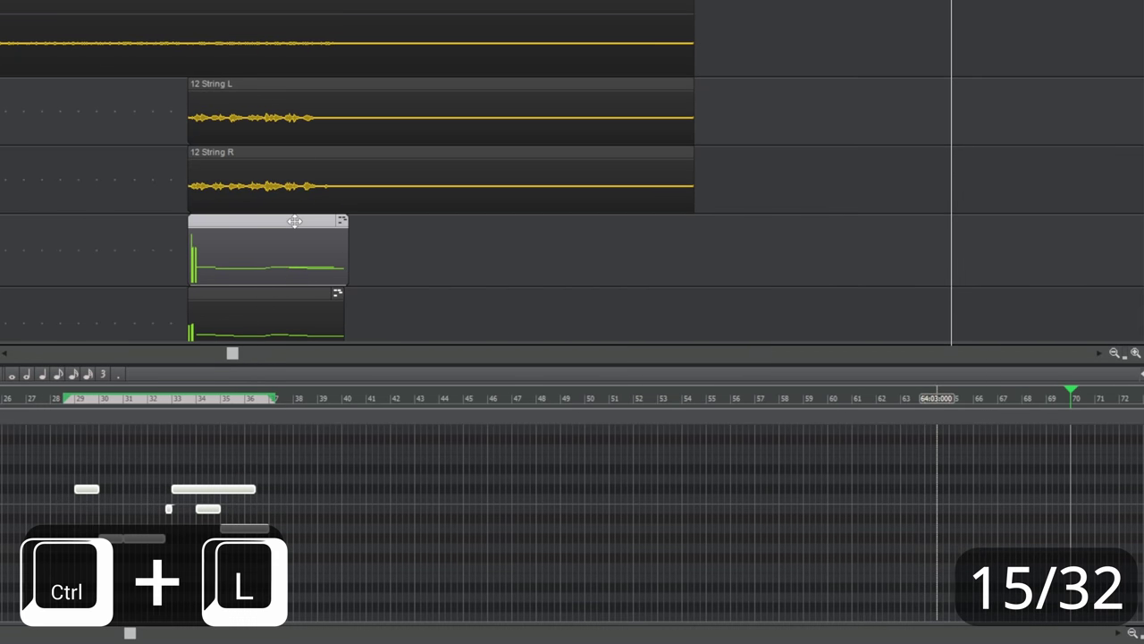
left_click(391, 320)
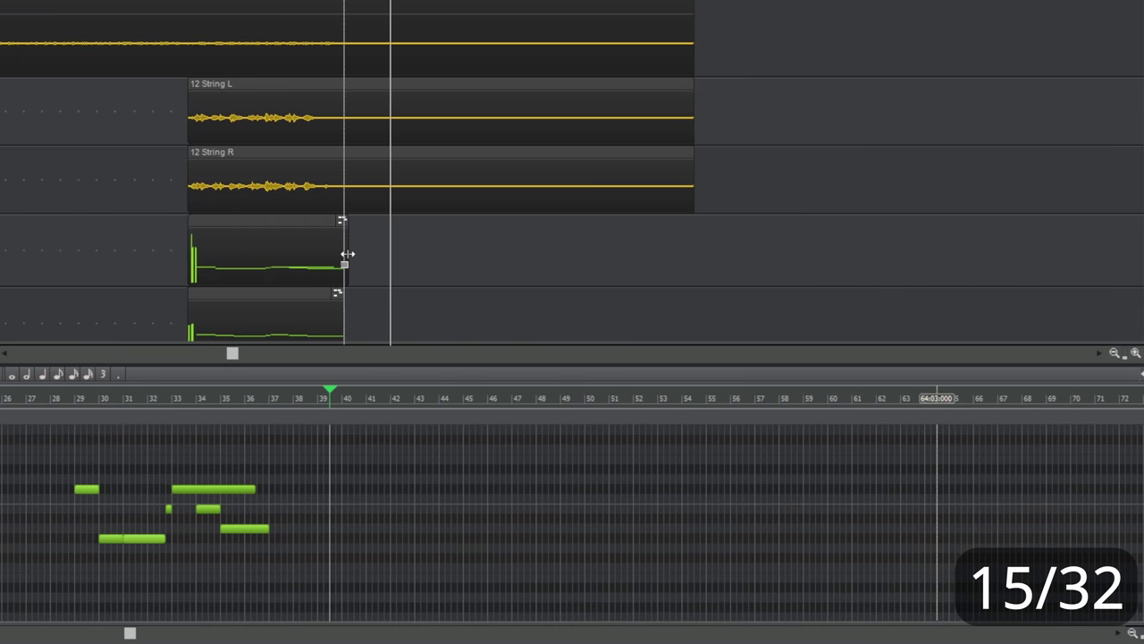
left_click_drag(347, 254, 997, 255)
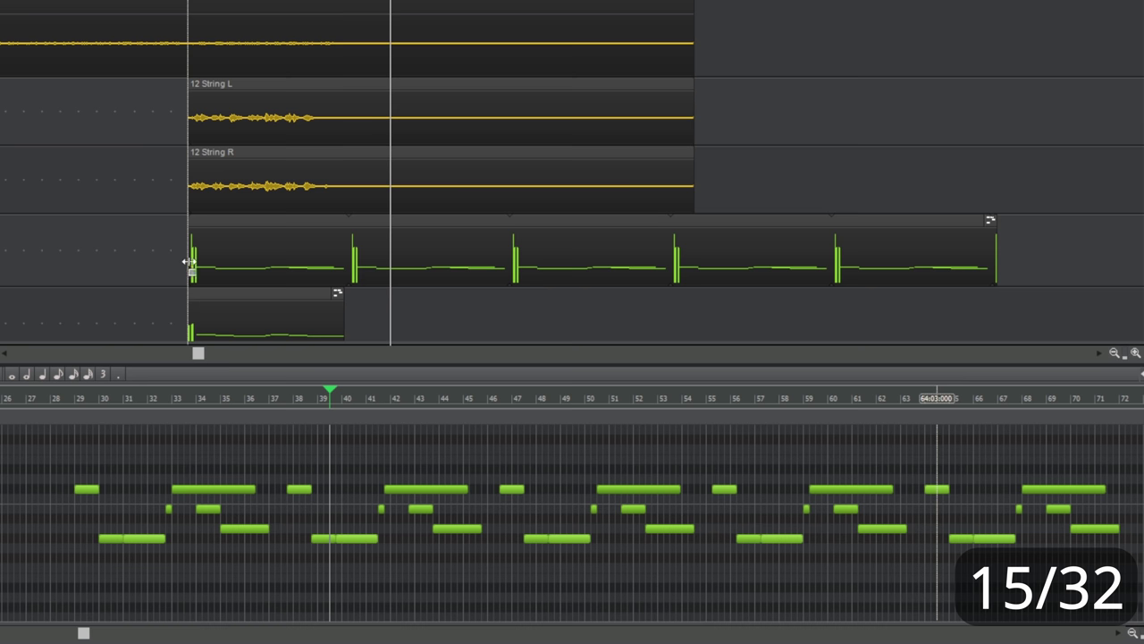
left_click_drag(189, 262, 35, 270)
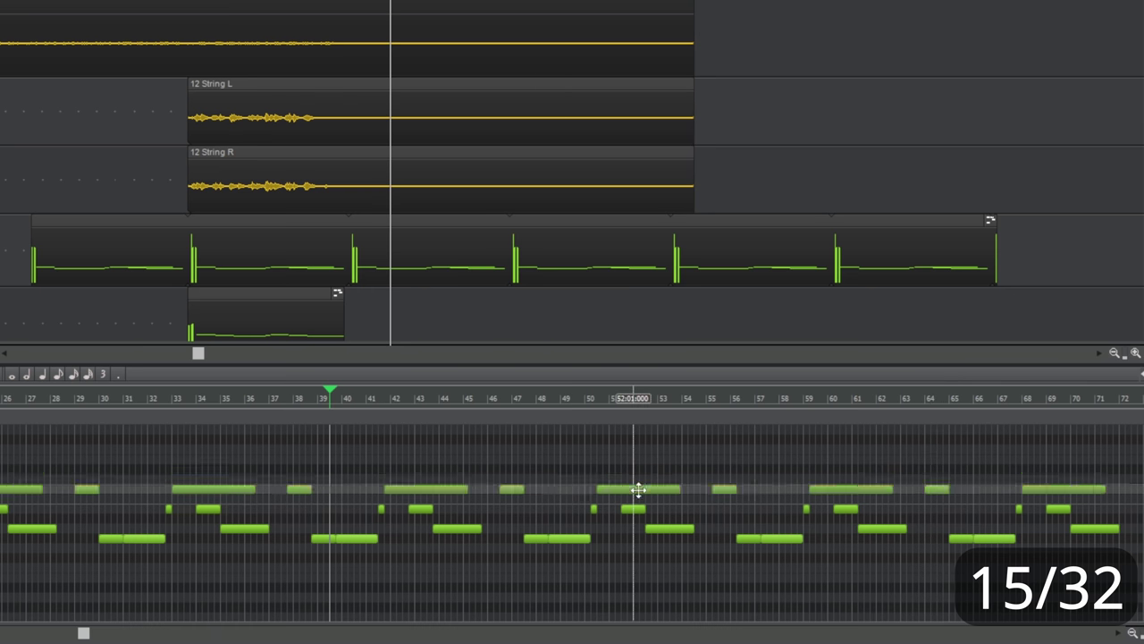
Raise one bass note, lower another, and add two new low notes around bars 49–54.
left_click_drag(638, 490, 627, 461)
left_click_drag(564, 539, 572, 569)
left_click_drag(668, 531, 689, 567)
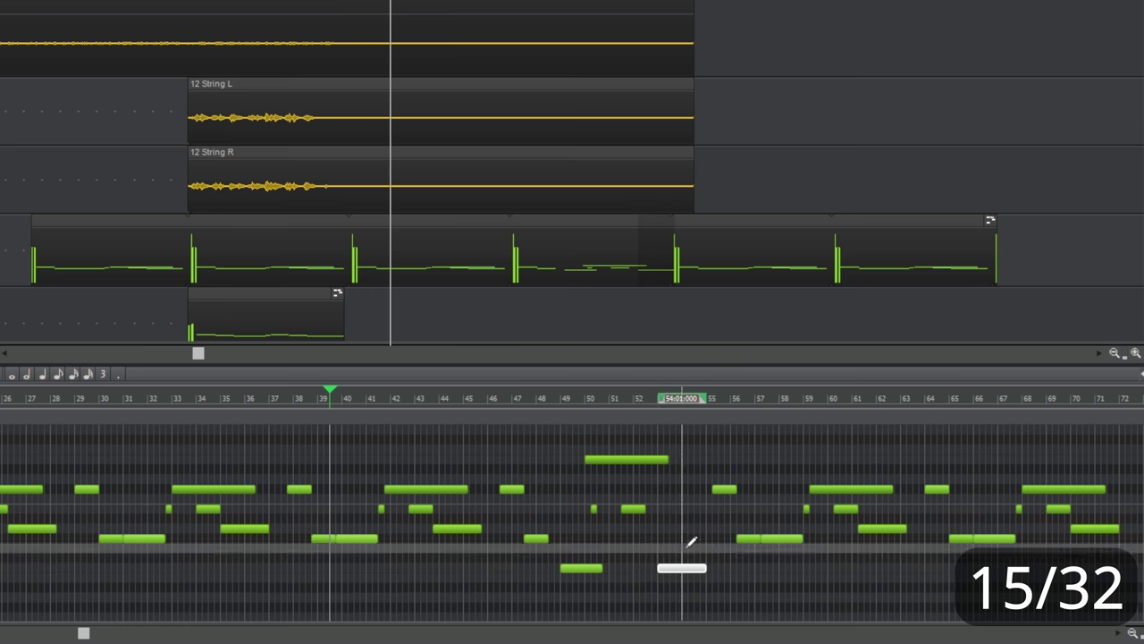
left_click_drag(634, 512, 634, 539)
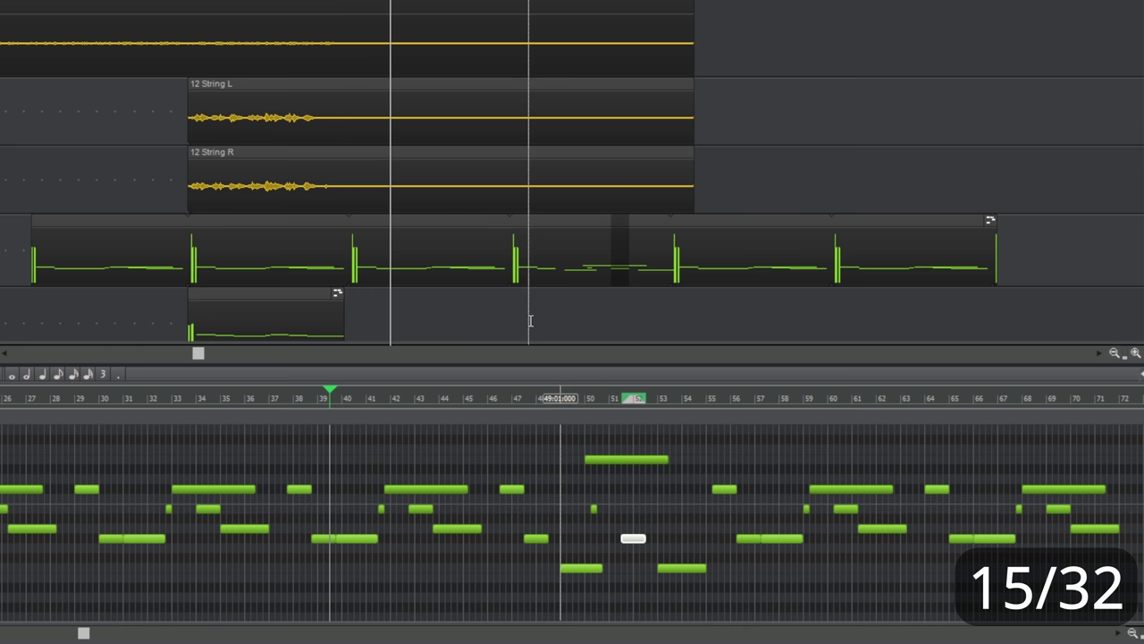
Undo the piano-roll loop and note edits, then duplicate the Orchestra Basse clip with Ctrl+D.
key("ctrl+z")
key("ctrl+z")
key("ctrl+z")
key("ctrl+z")
key("ctrl+z")
key("ctrl+z")
key("ctrl+z")
key("ctrl+z")
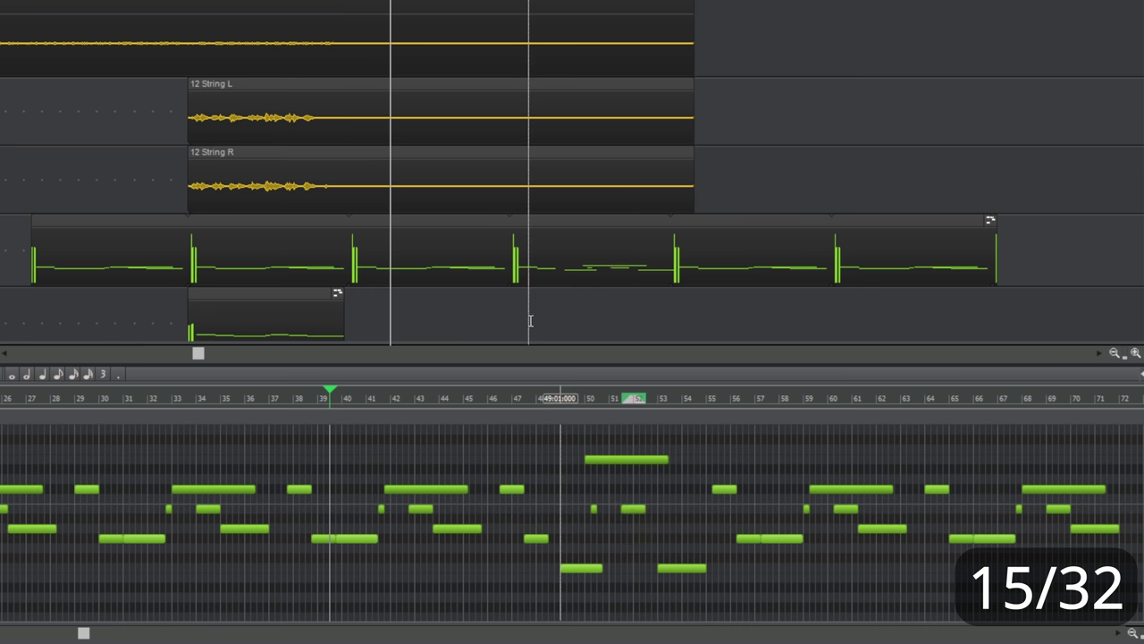
key("ctrl+z")
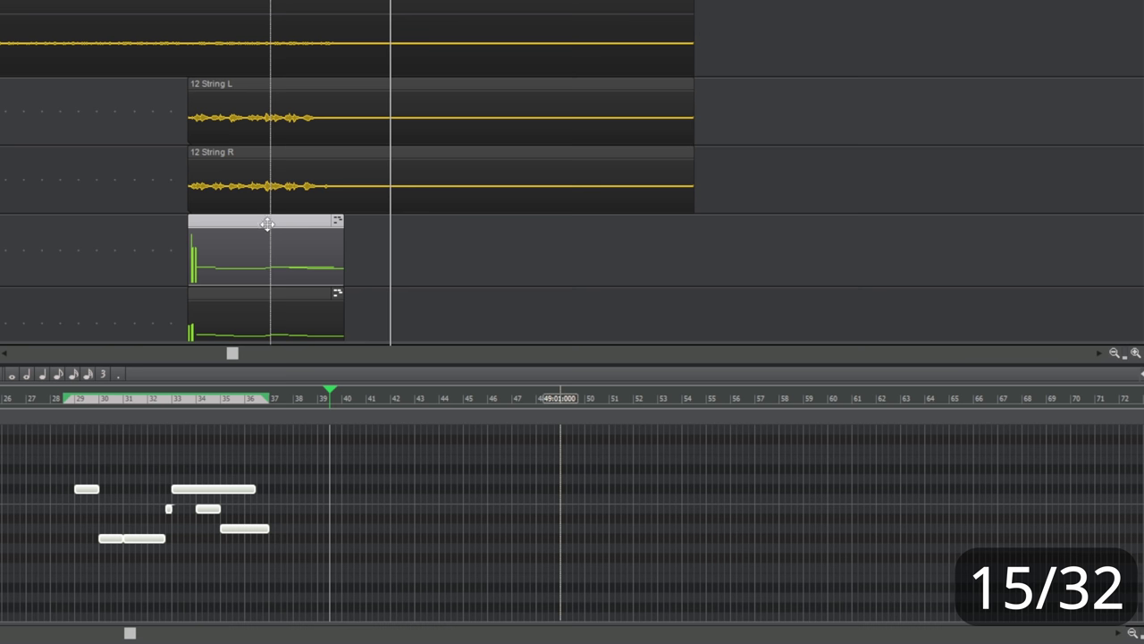
key("ctrl+d")
key("ctrl+d")
key("ctrl+d")
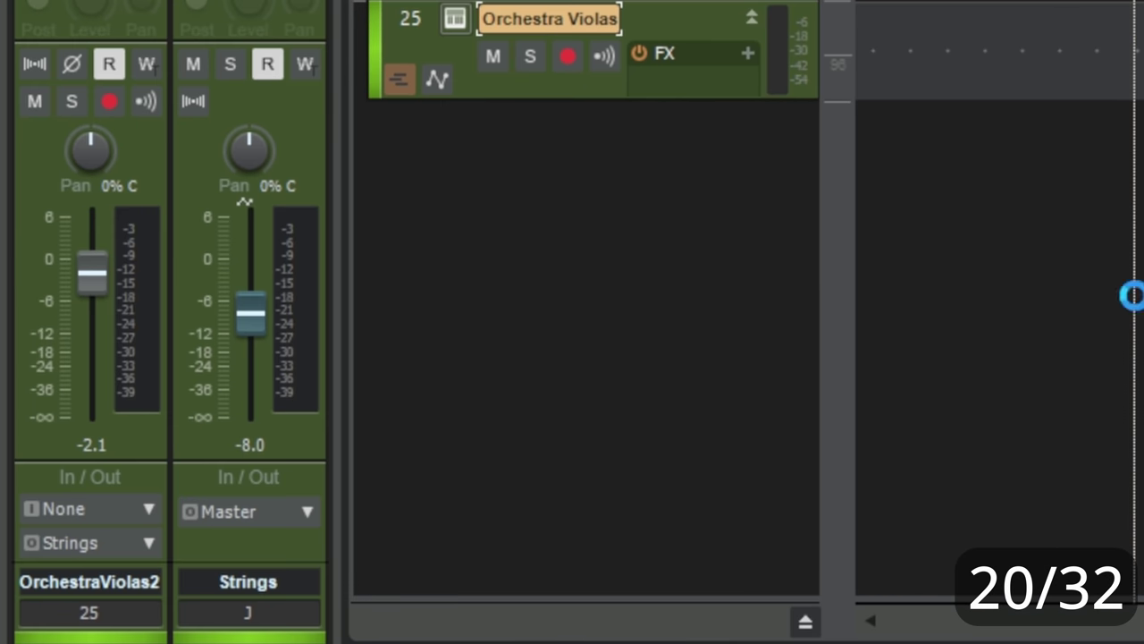
Add audio Track 26 and instrument Track 27, then show Track 26's ProChannel.
key("ctrl+t")
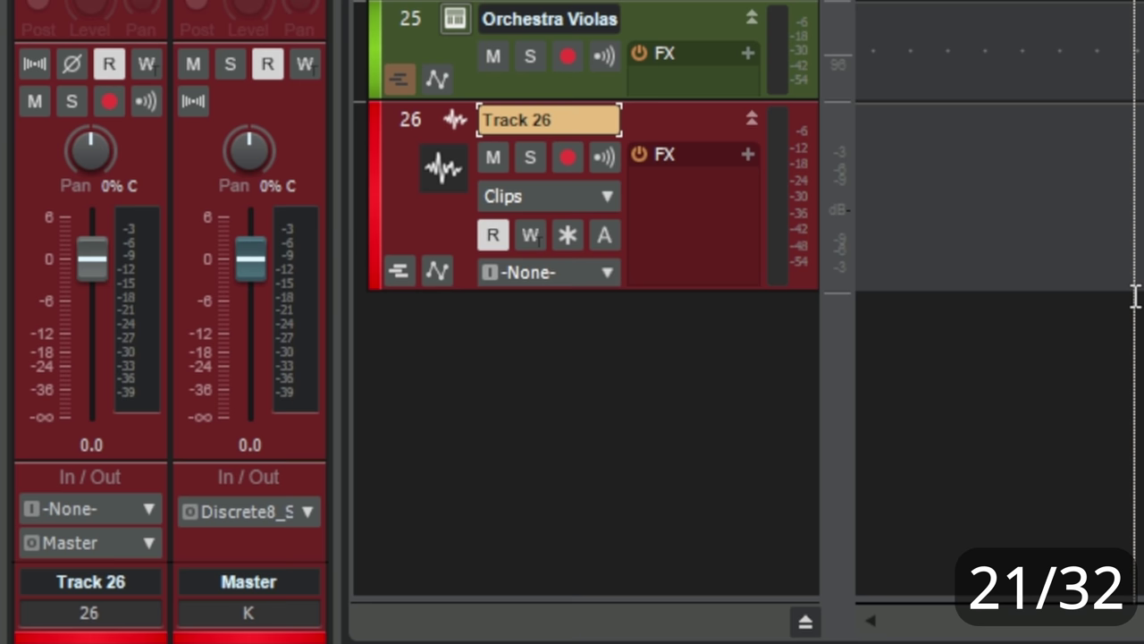
key("ctrl+shift+t")
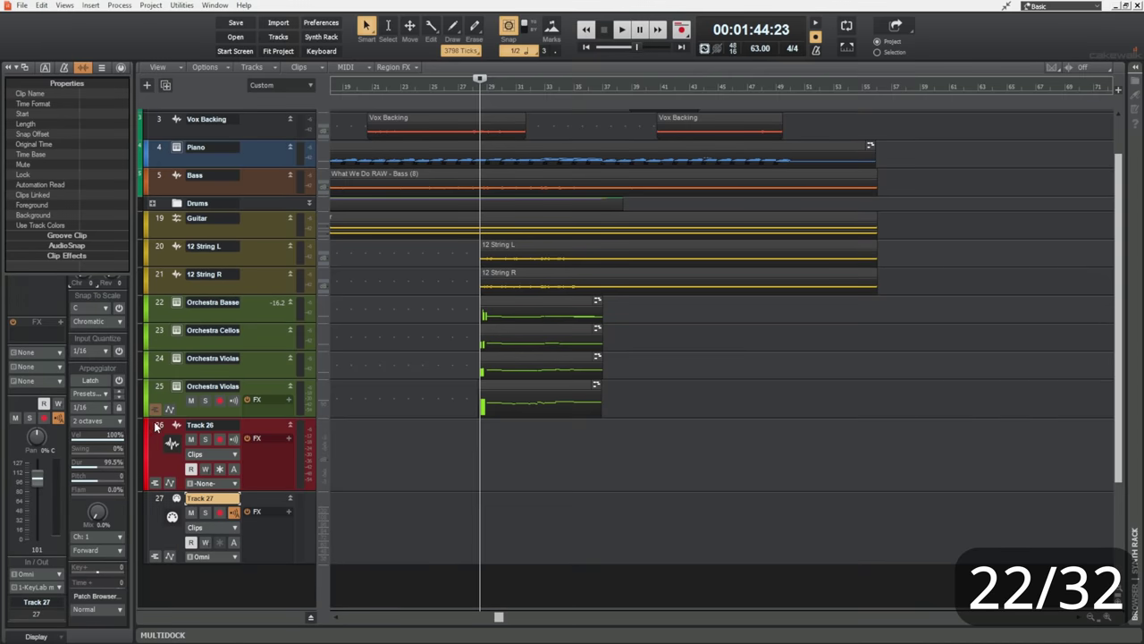
left_click(406, 125)
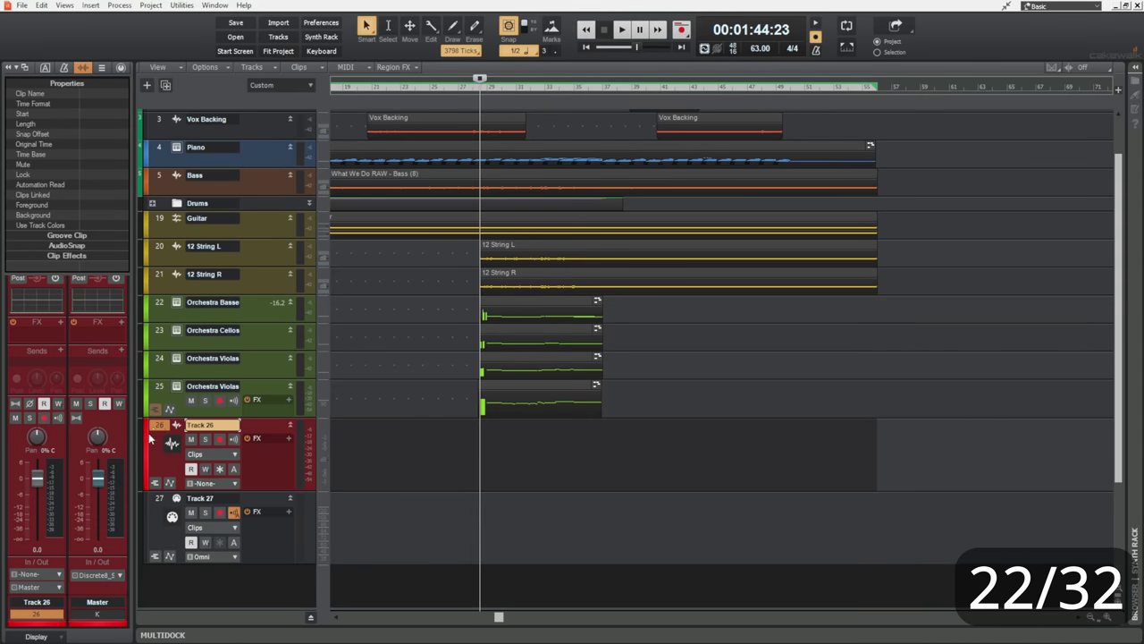
key("ctrl+i")
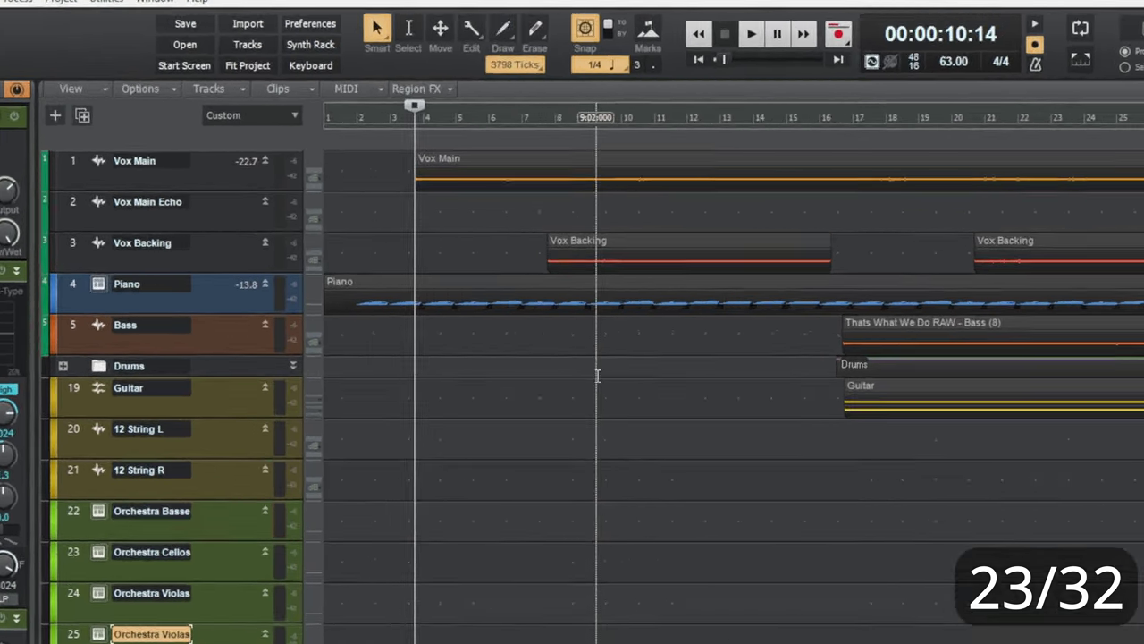
Play the song briefly from bar 4, then toggle rewind-to-now-marker on stop with Ctrl+W.
key("space")
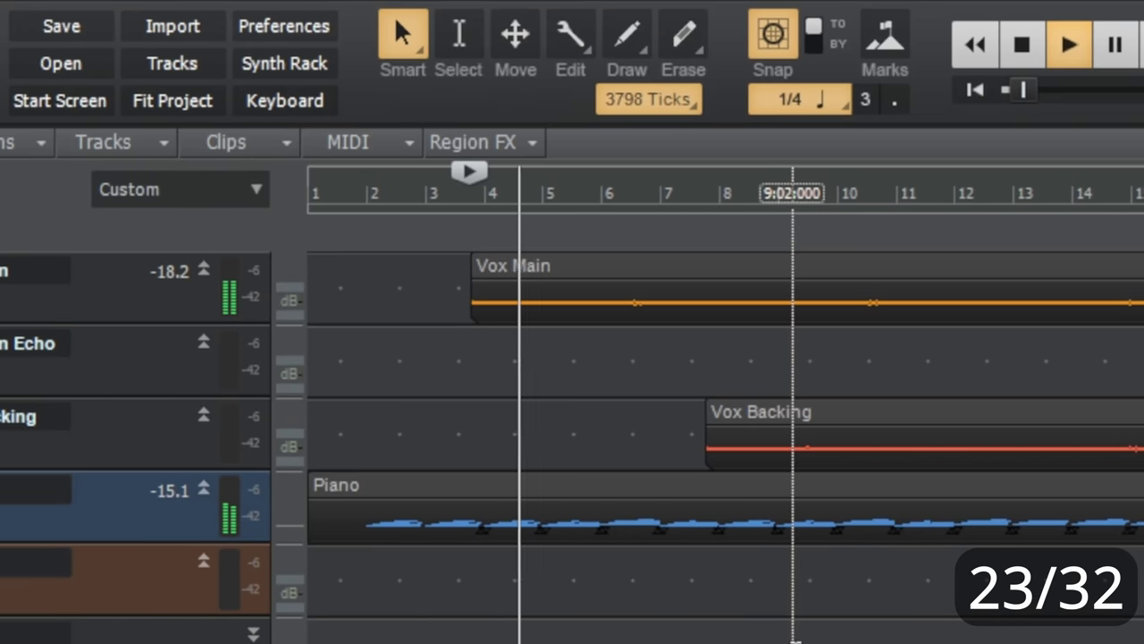
key("space")
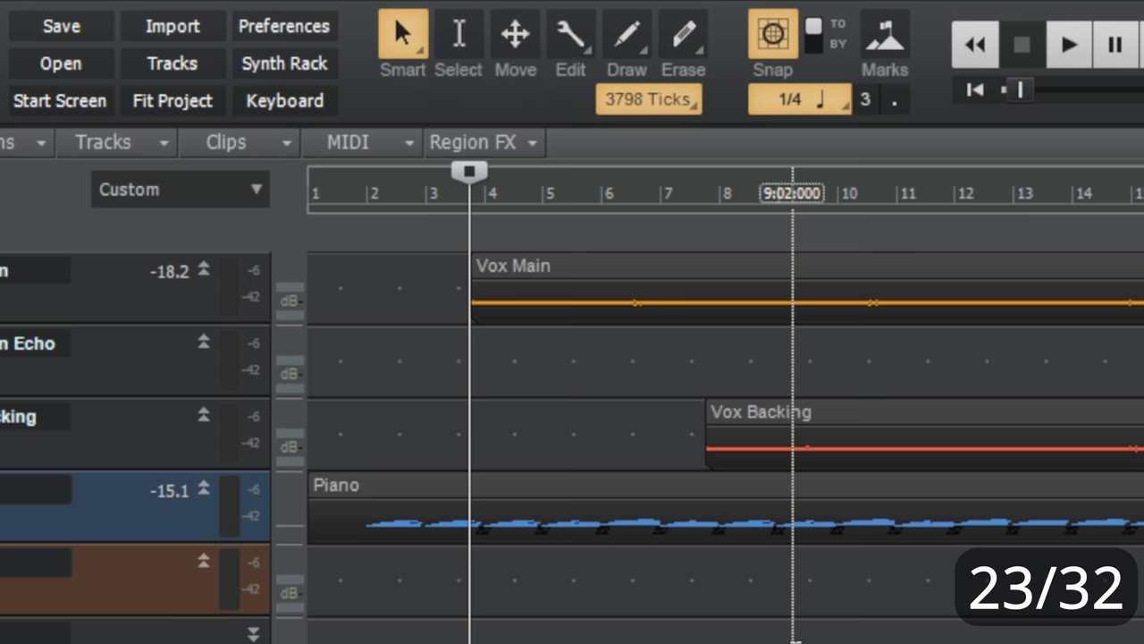
key("ctrl+w")
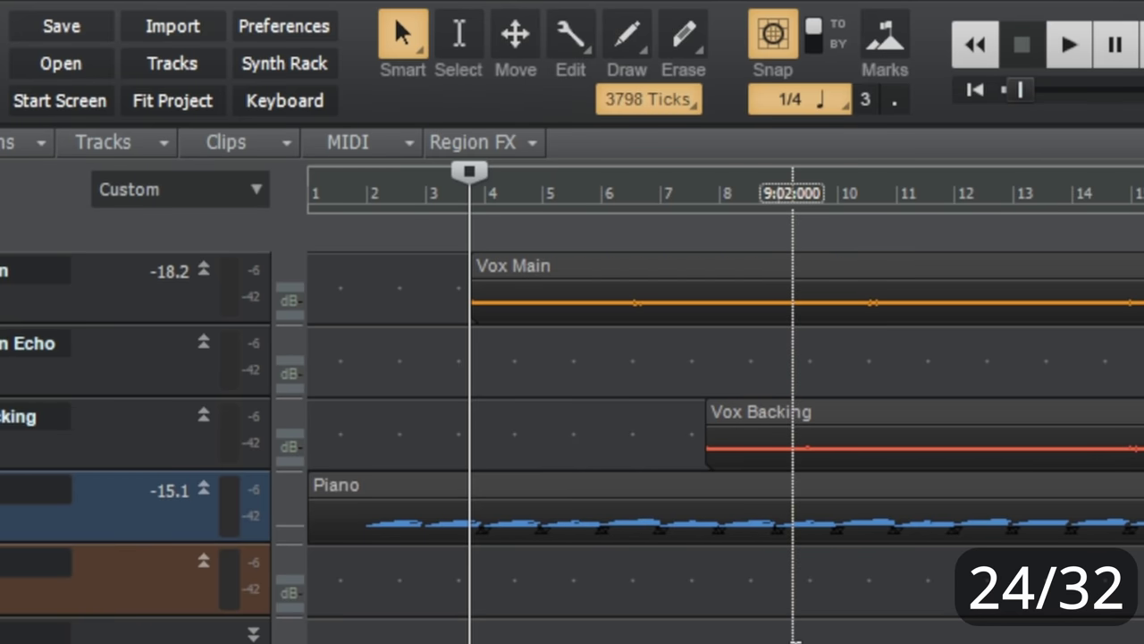
Play the song twice more, stopping the last run just past bar 5 at 00:00:16:25.
key("space")
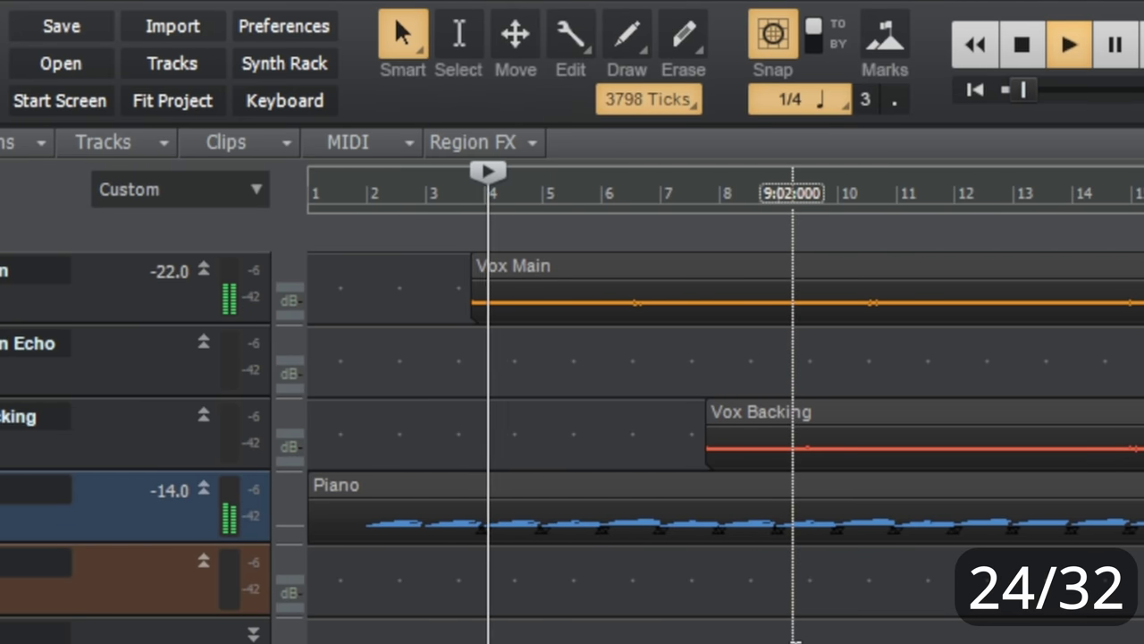
key("space")
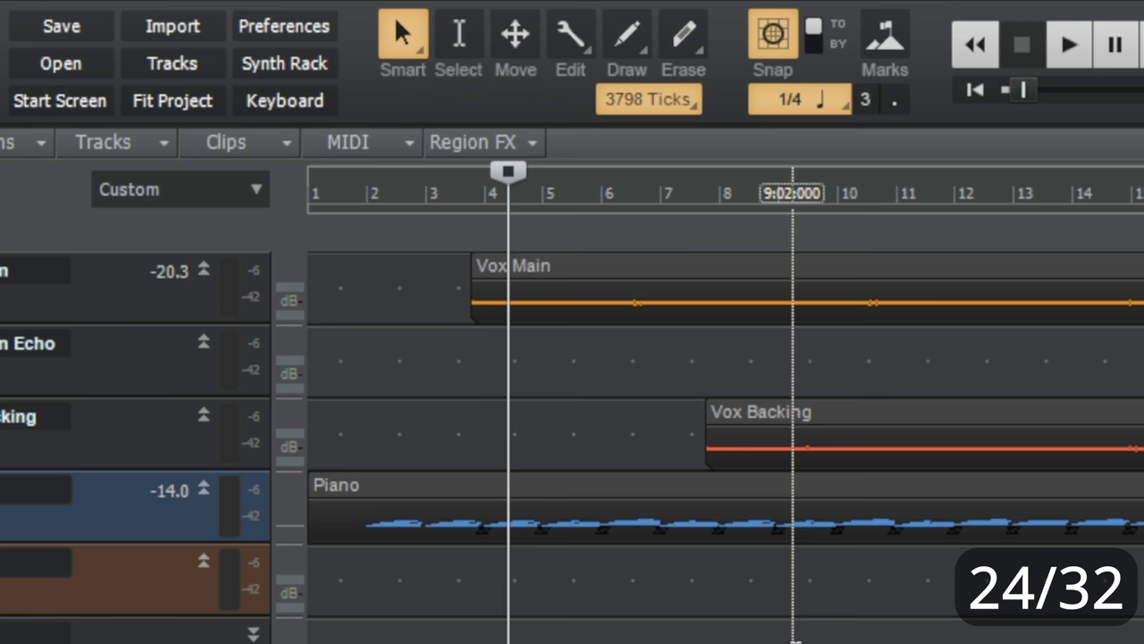
key("ctrl+space")
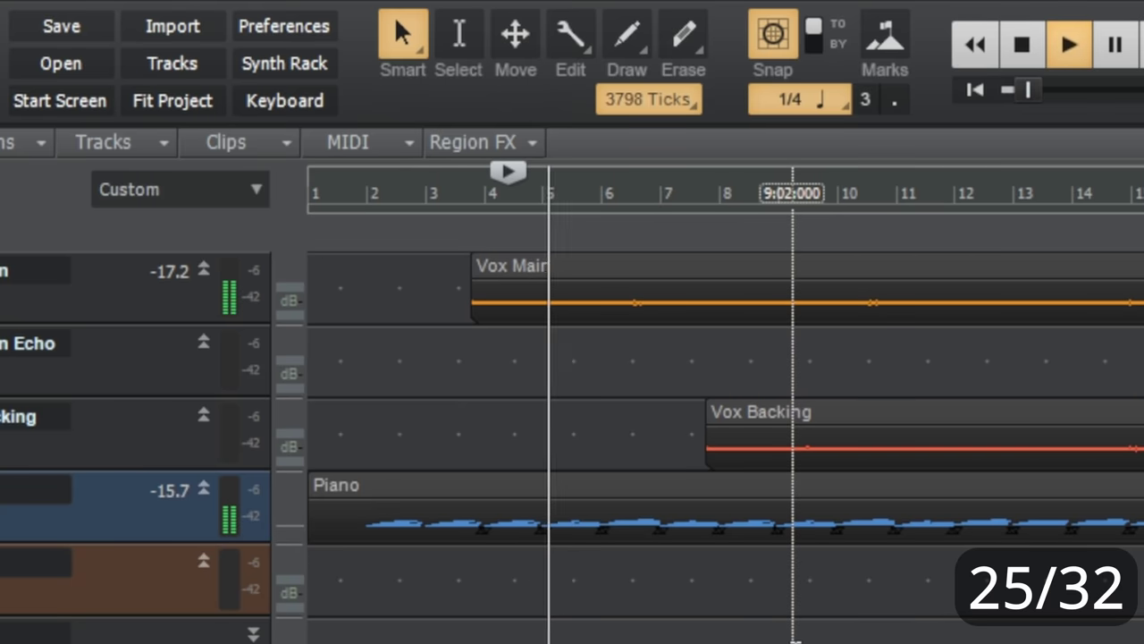
key("space")
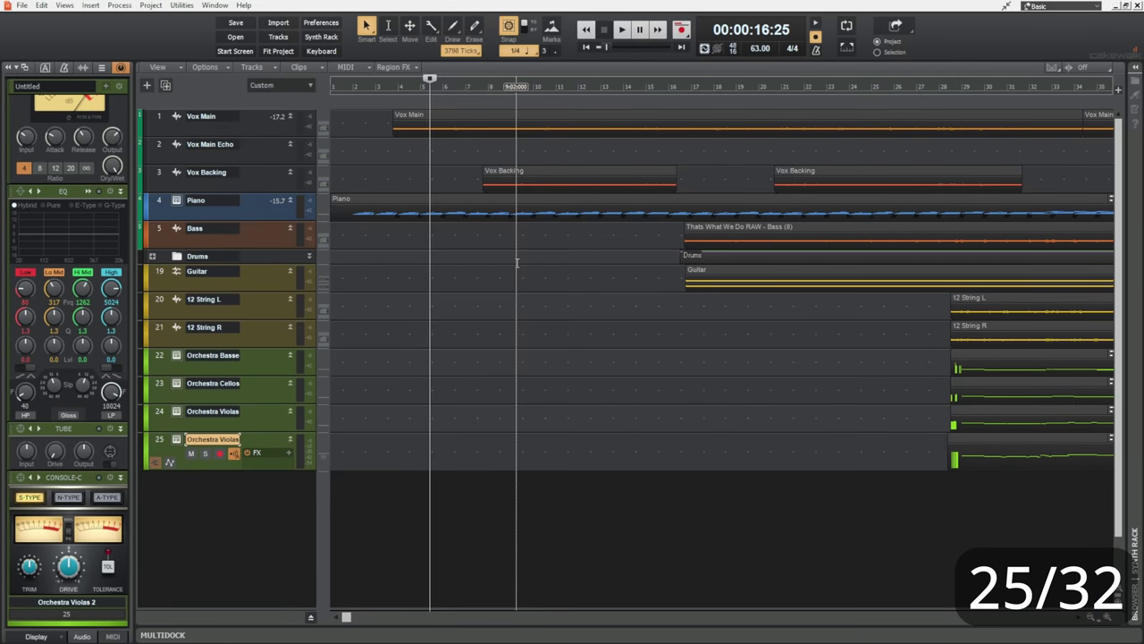
Jump the now time to the project start, then to the project end at 00:03:04:23.
key("ctrl+Home")
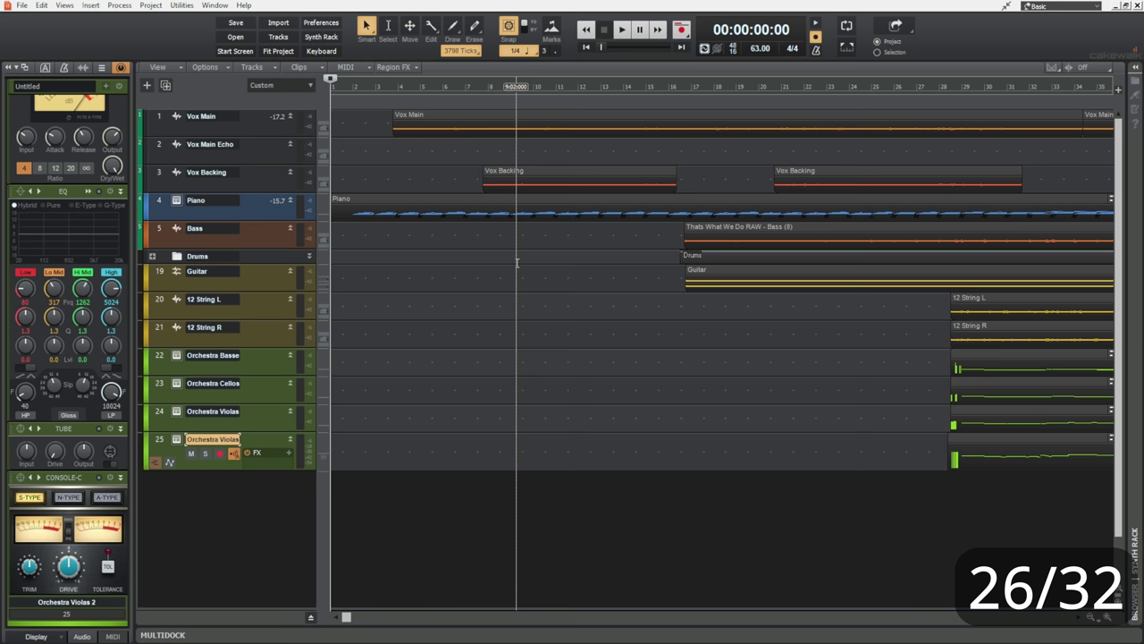
key("ctrl+End")
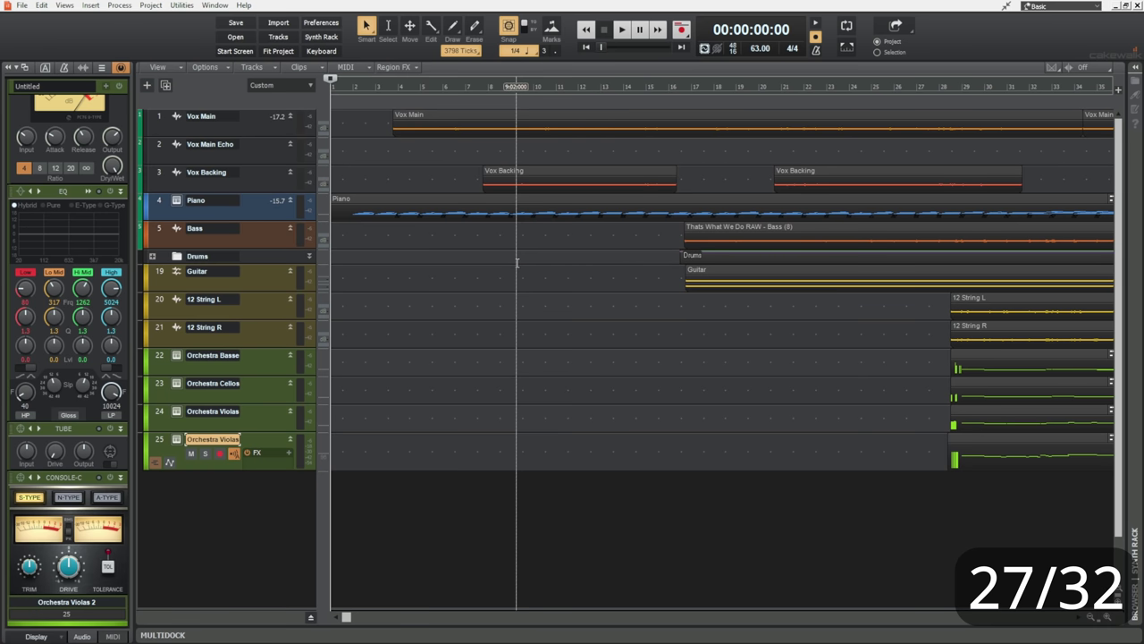
key("ctrl+End")
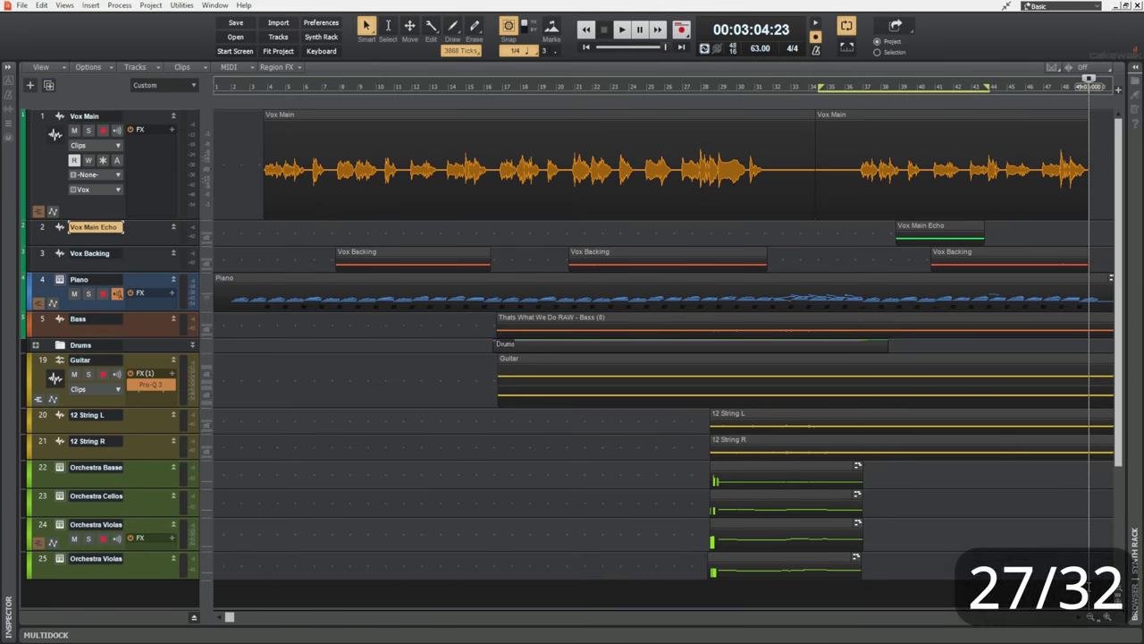
Change all track heights, finishing with every track tall enough to show its controls.
key("ctrl+Down")
key("ctrl+Down")
key("ctrl+Down")
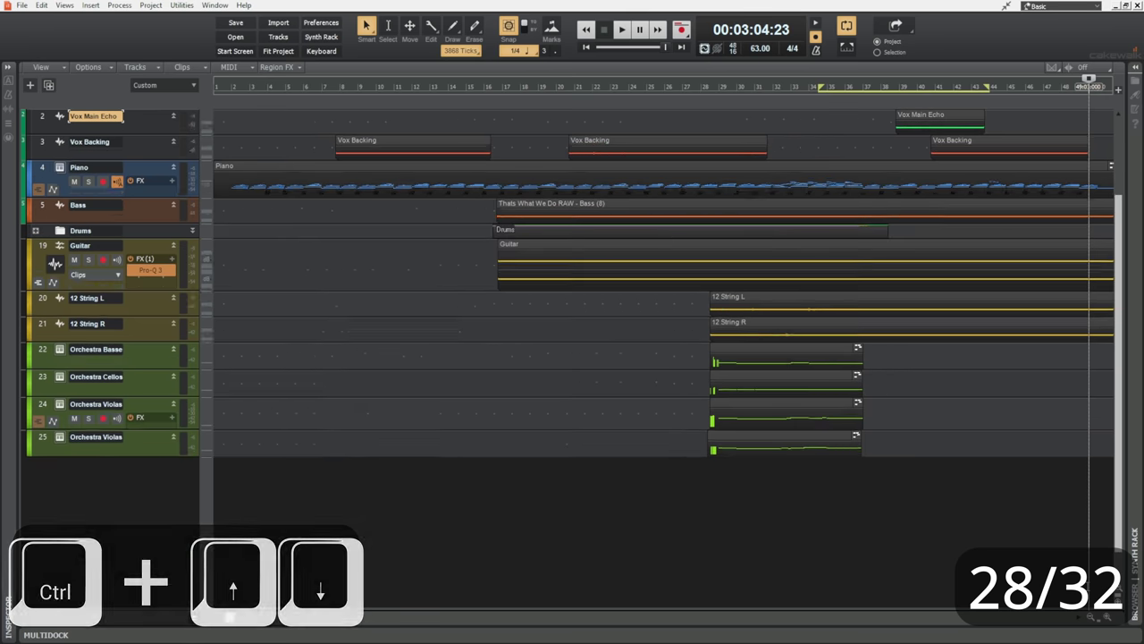
key("ctrl+Up")
key("ctrl+Up")
key("ctrl+Up")
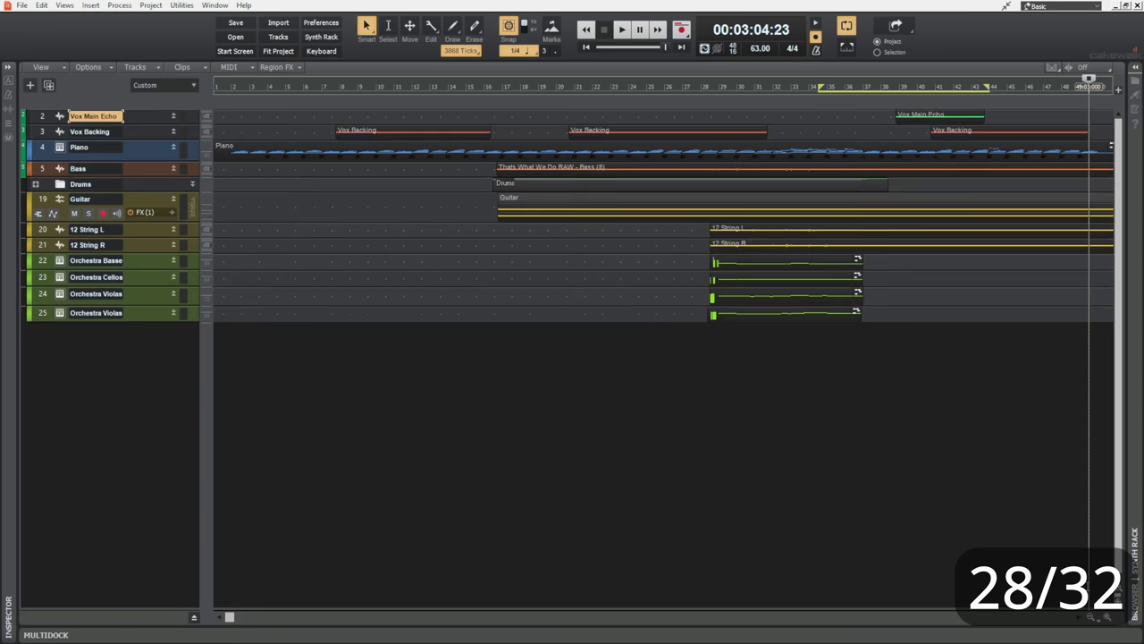
key("ctrl+Down")
key("ctrl+Down")
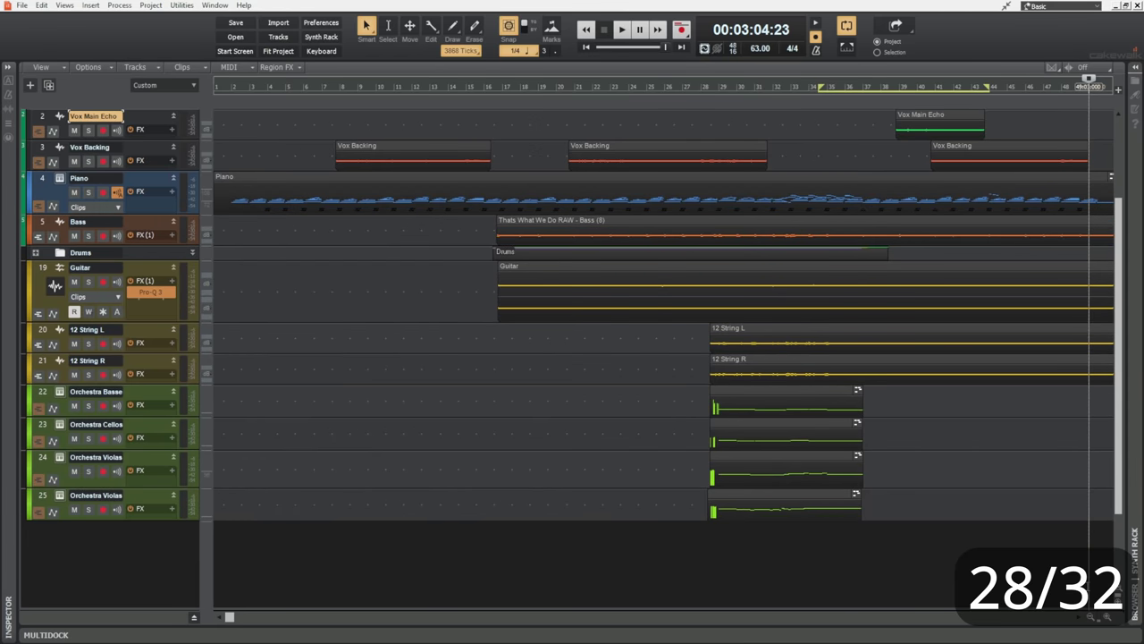
Zoom the timeline out and back in, viewing the orchestral clips around bars 29–37.
key("ctrl+Left")
key("ctrl+Left")
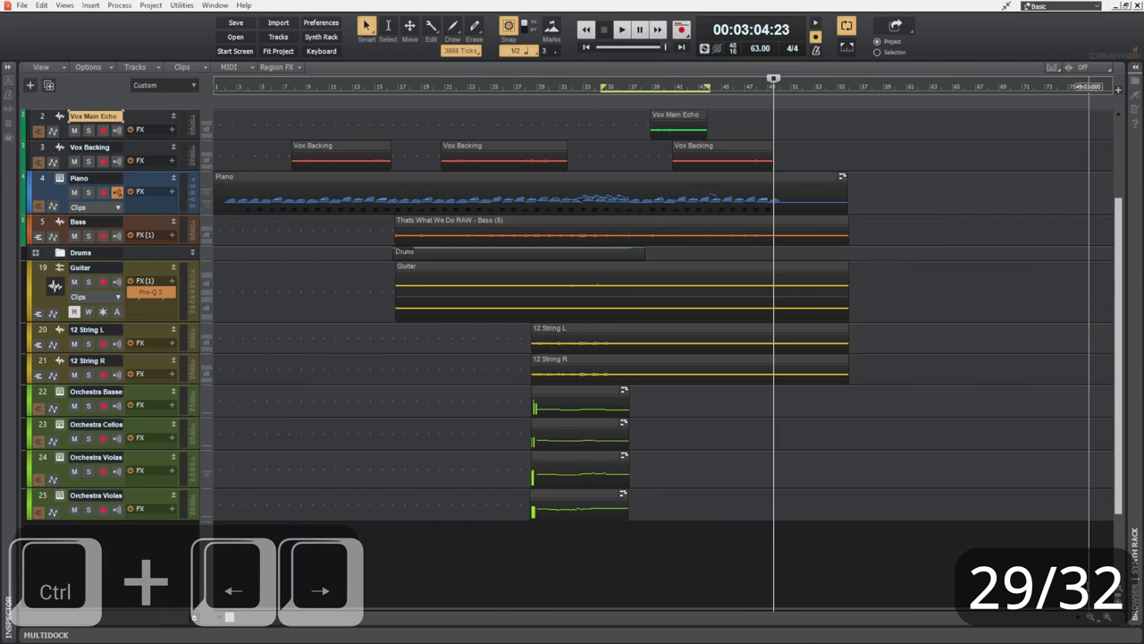
key("ctrl+Right")
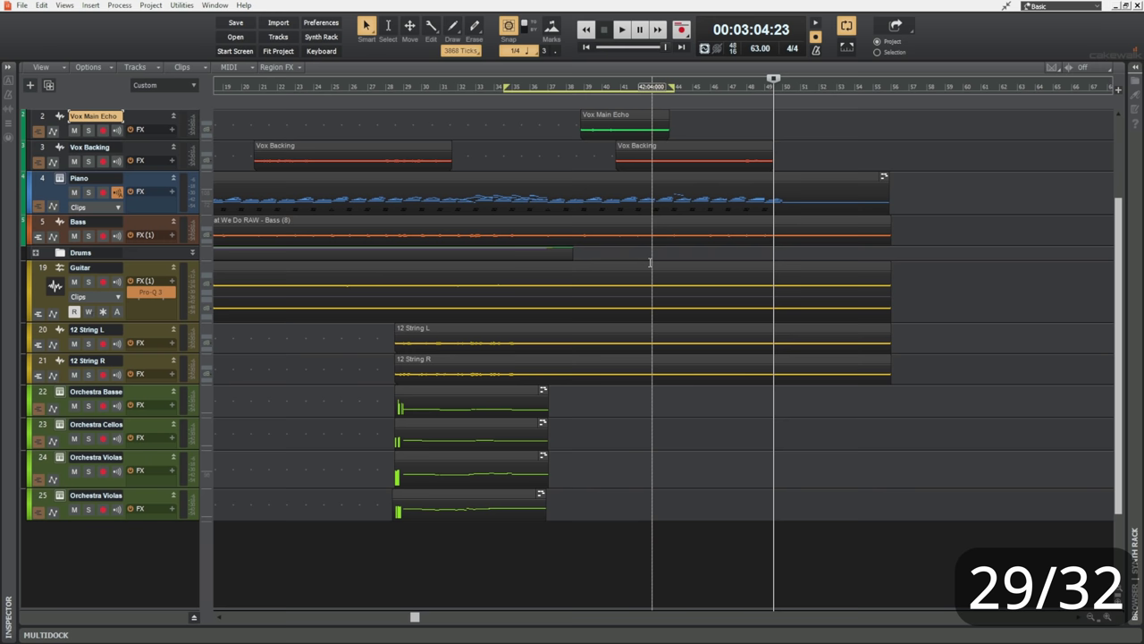
scroll(651, 264, "right", 2)
scroll(653, 265, "left", 8)
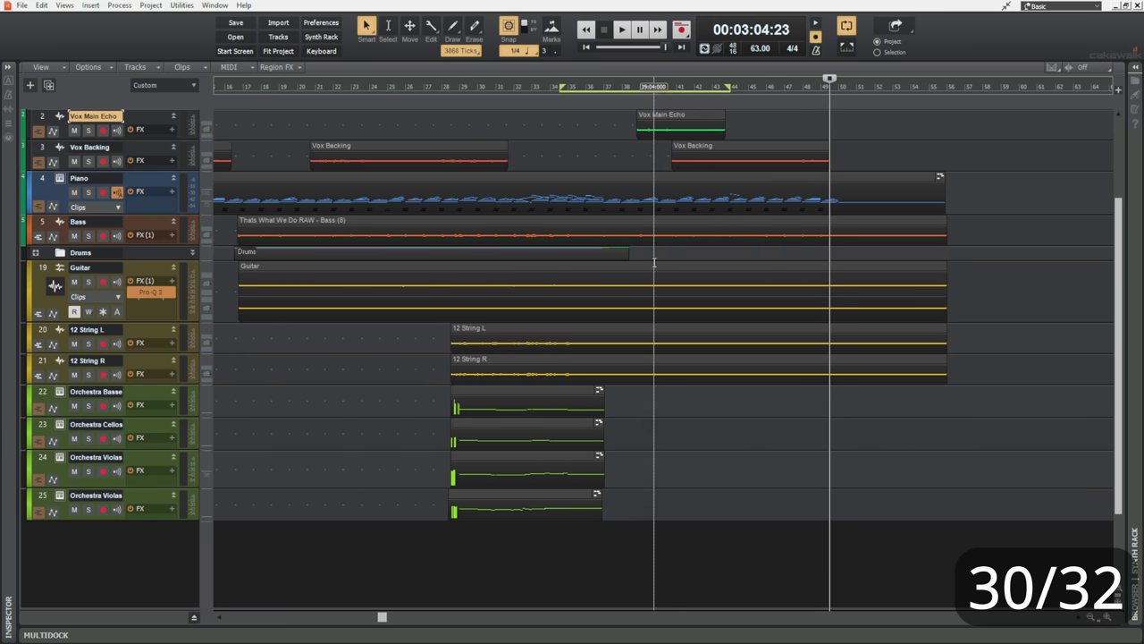
scroll(652, 266, "left", 1)
scroll(653, 268, "right", 4)
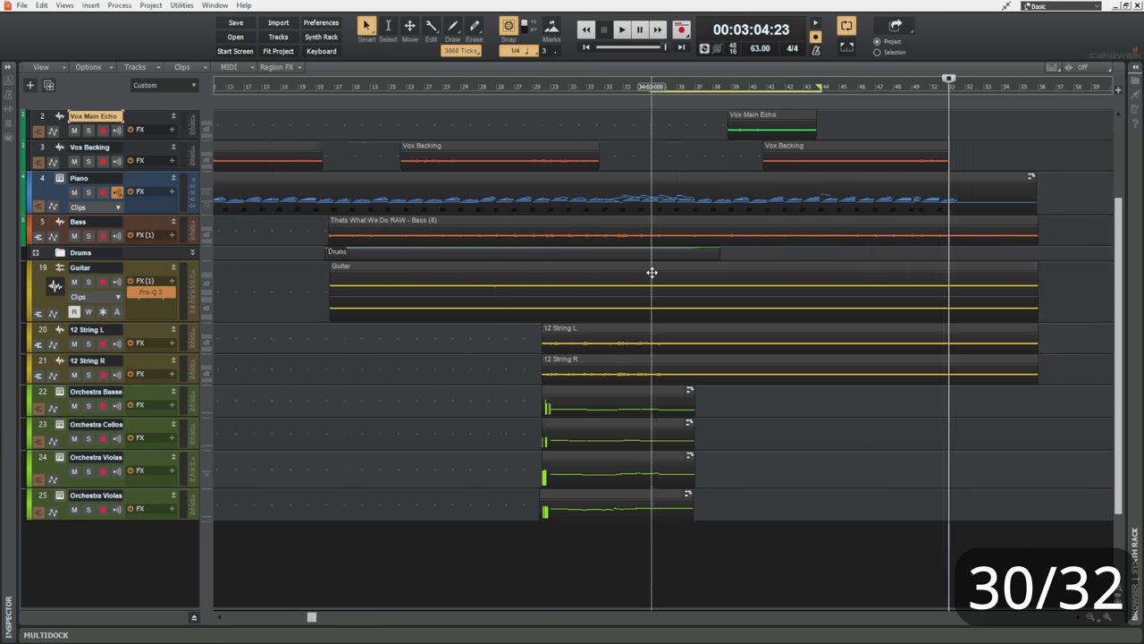
scroll(652, 270, "left", 5)
scroll(654, 271, "right", 1)
scroll(658, 271, "left", 1)
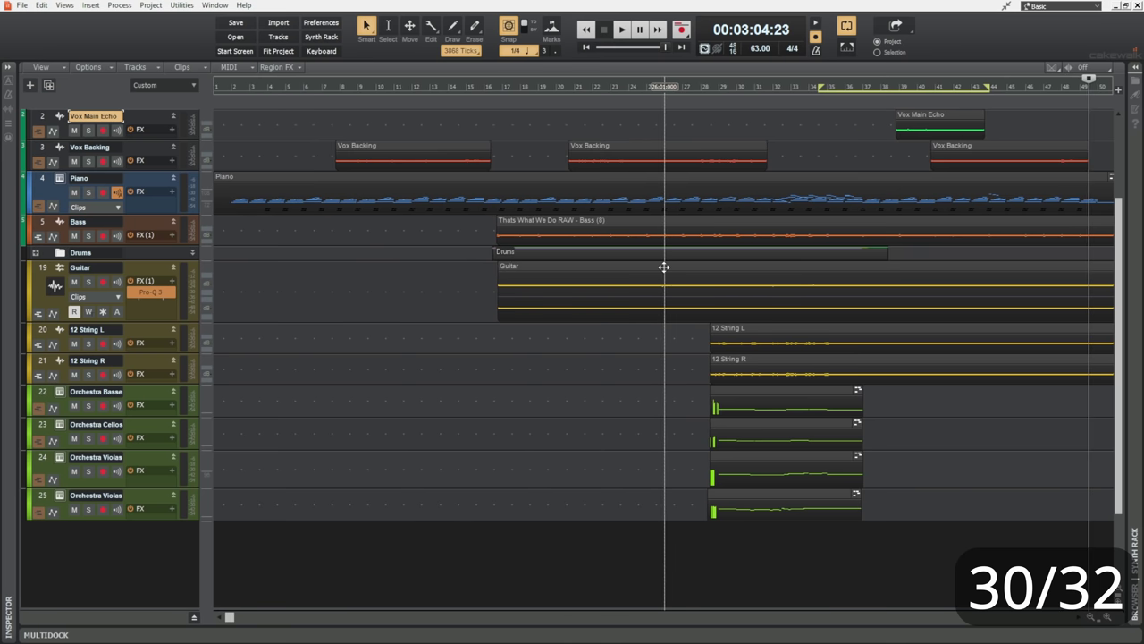
Bring Vox Main into view and adjust the vertical zoom of its vocal waveform (bars 4–34).
scroll(679, 254, "up", 3)
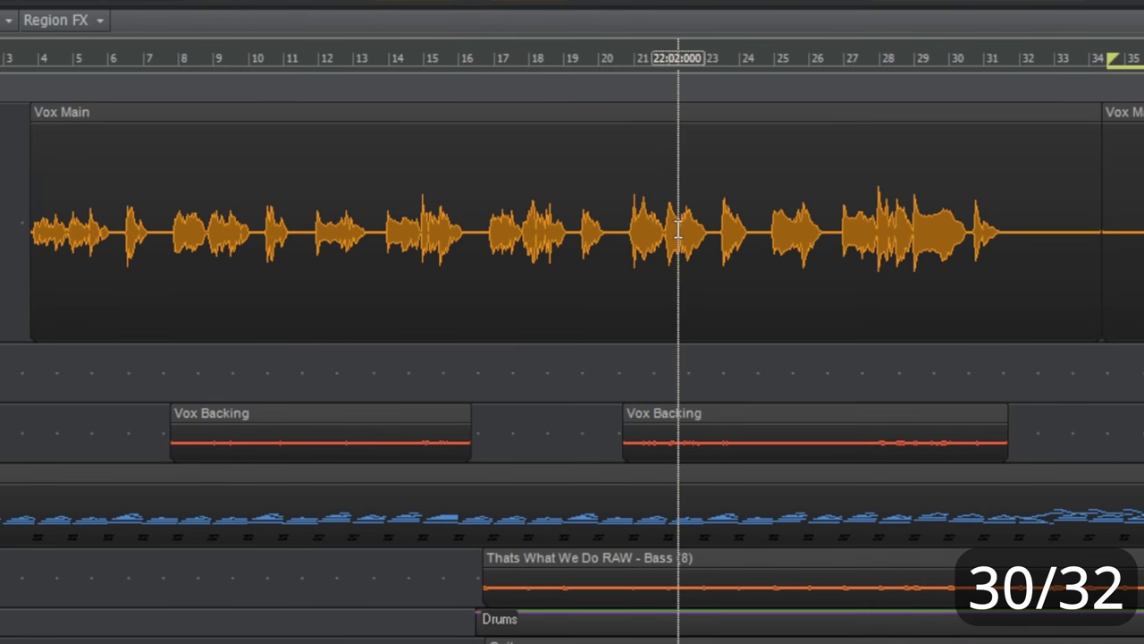
scroll(594, 174, "up", 3)
scroll(678, 230, "down", 3)
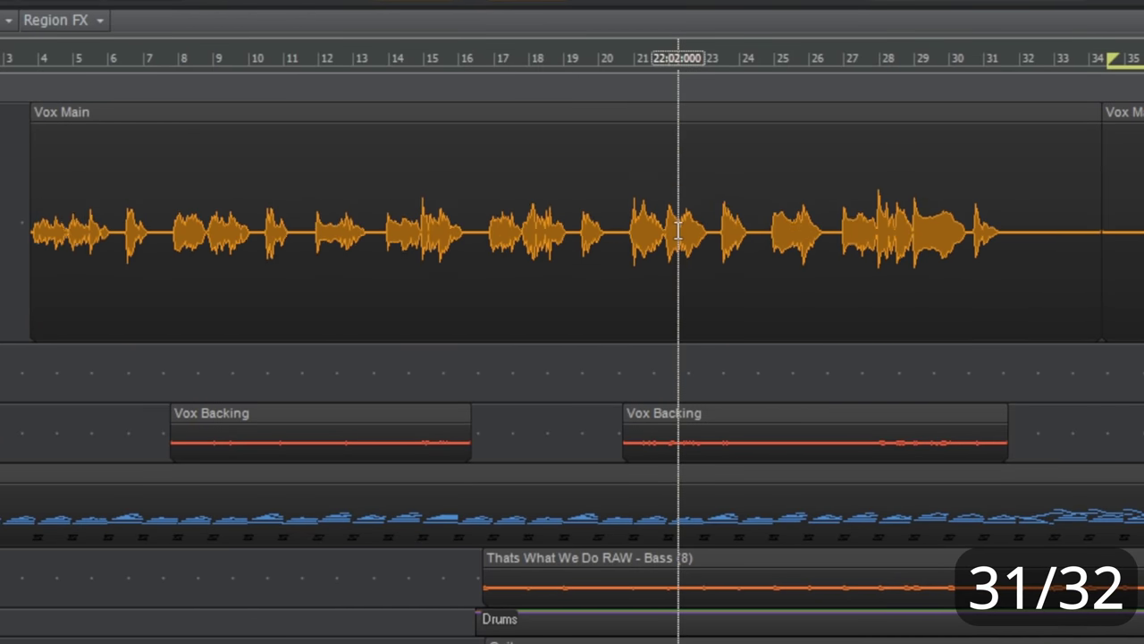
scroll(678, 231, "up", 2)
scroll(679, 231, "down", 2)
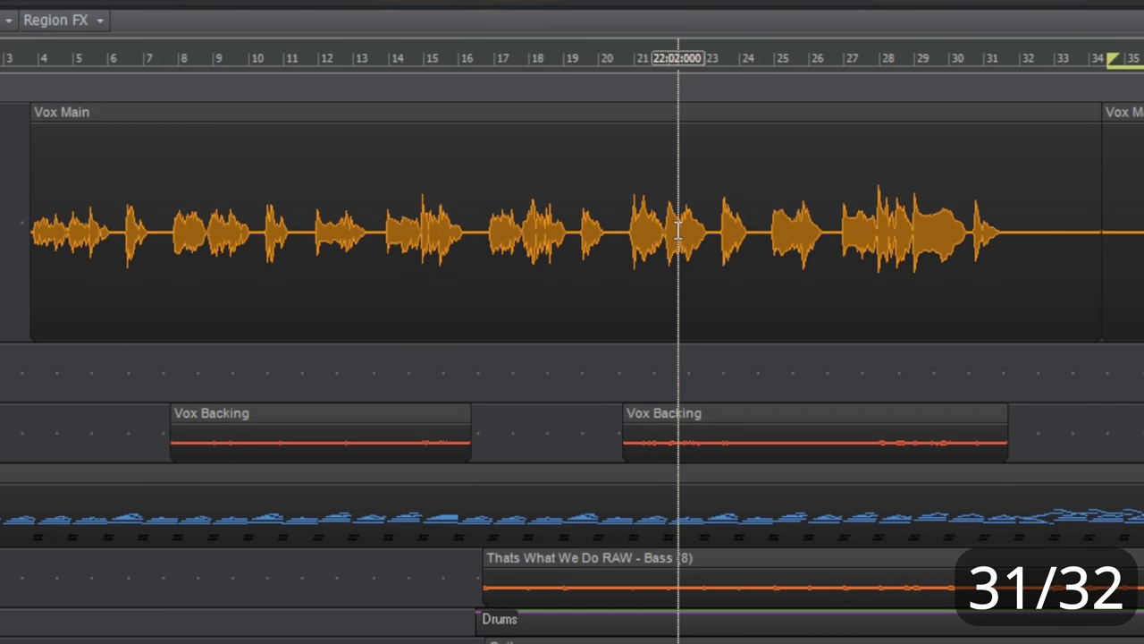
scroll(680, 231, "up", 2)
scroll(684, 230, "down", 1)
scroll(684, 230, "down", 2)
scroll(684, 231, "up", 2)
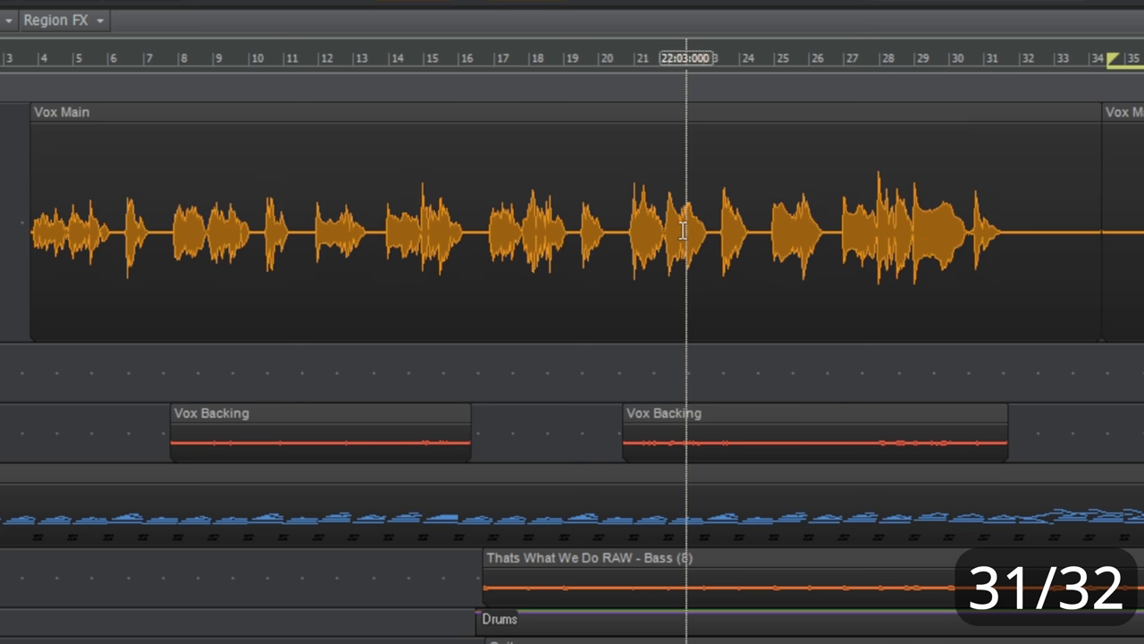
scroll(685, 229, "down", 1)
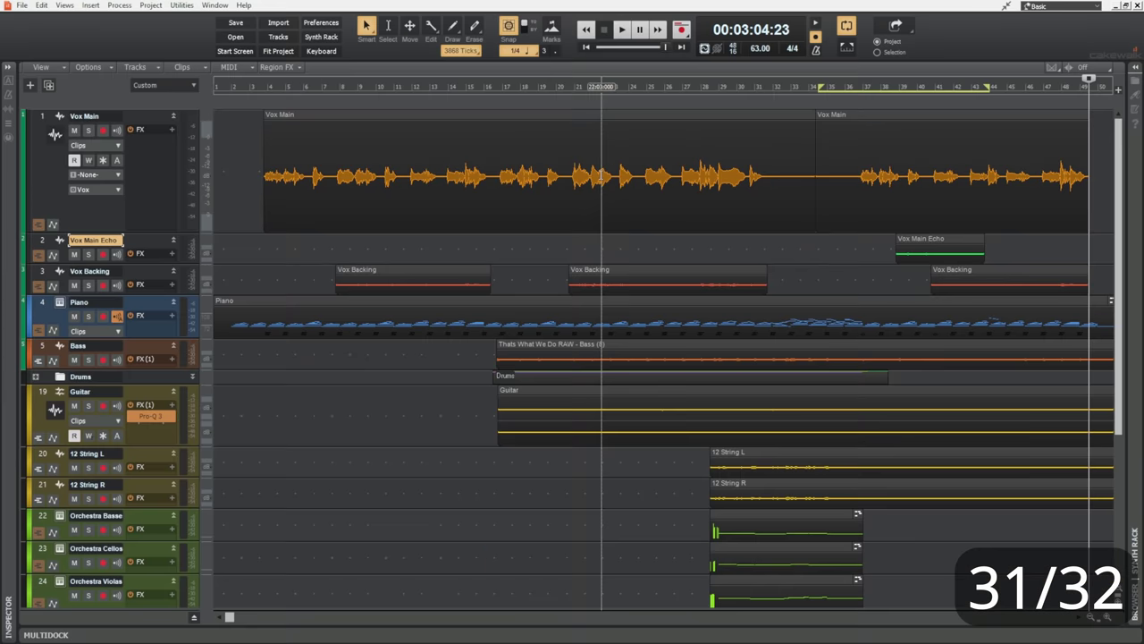
Set the now time to bar 22, select Vox Main, hide it with H, then undo to restore it.
left_click(605, 176)
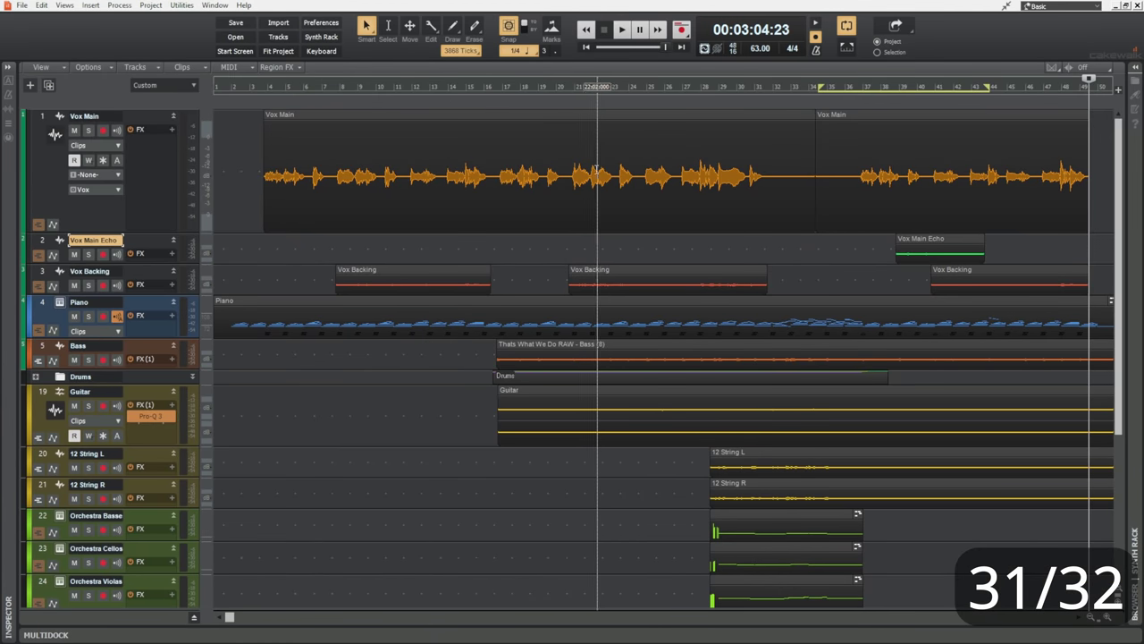
left_click(44, 112)
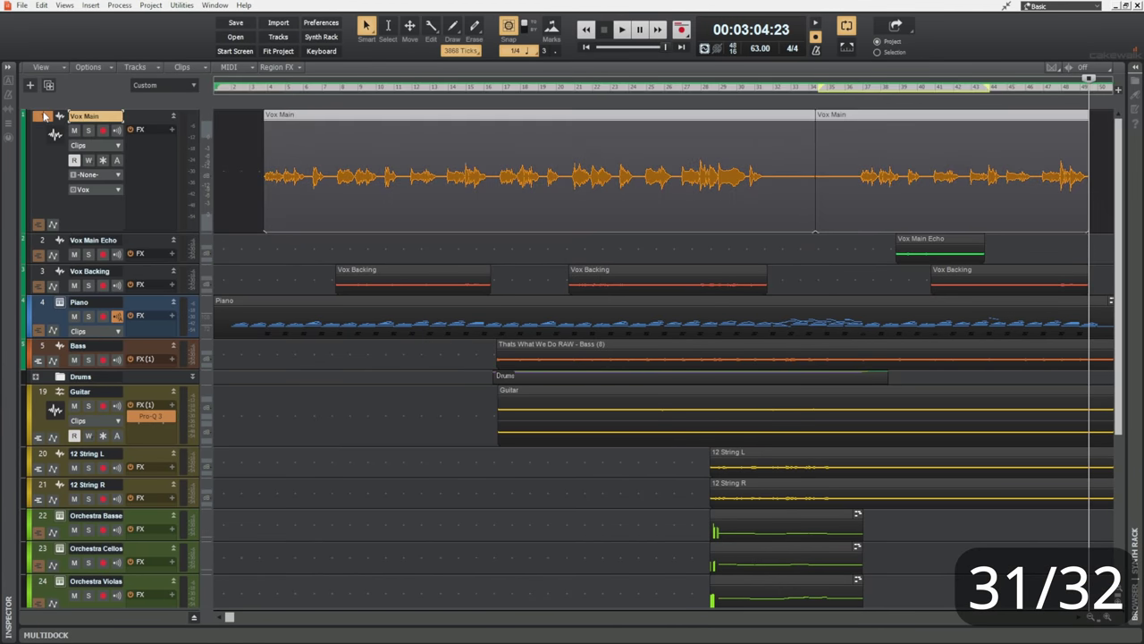
key("h")
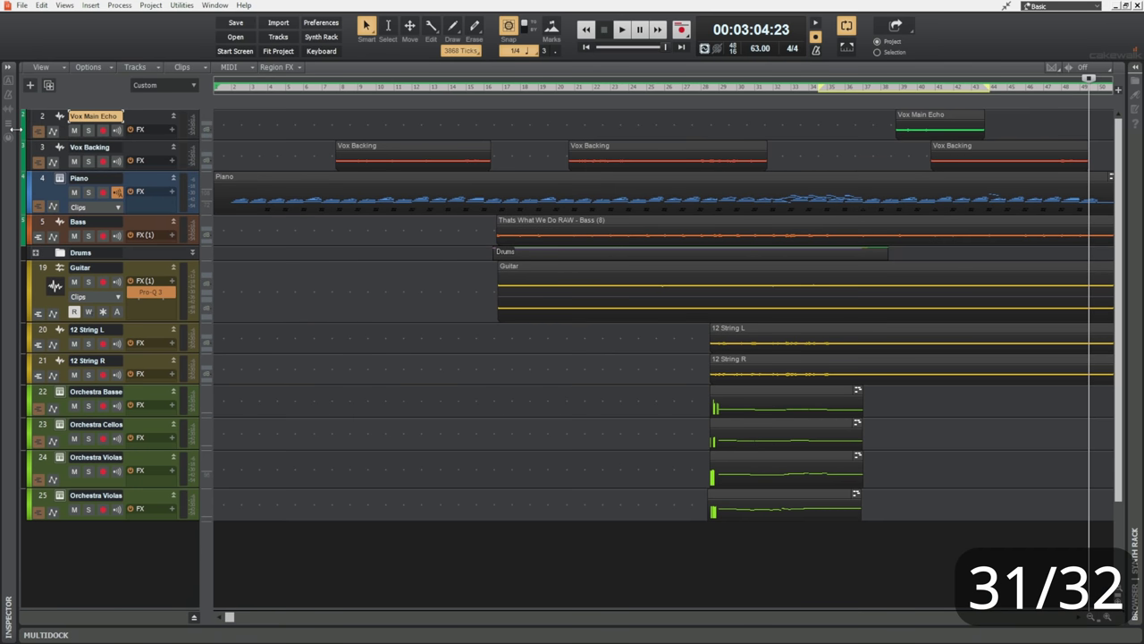
key("ctrl+z")
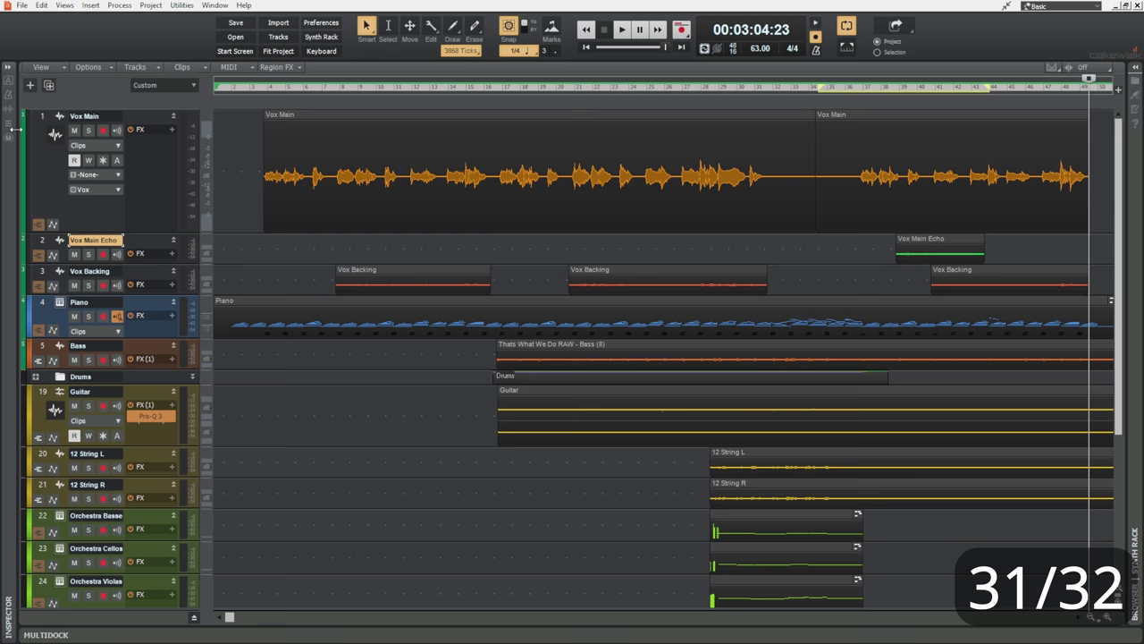